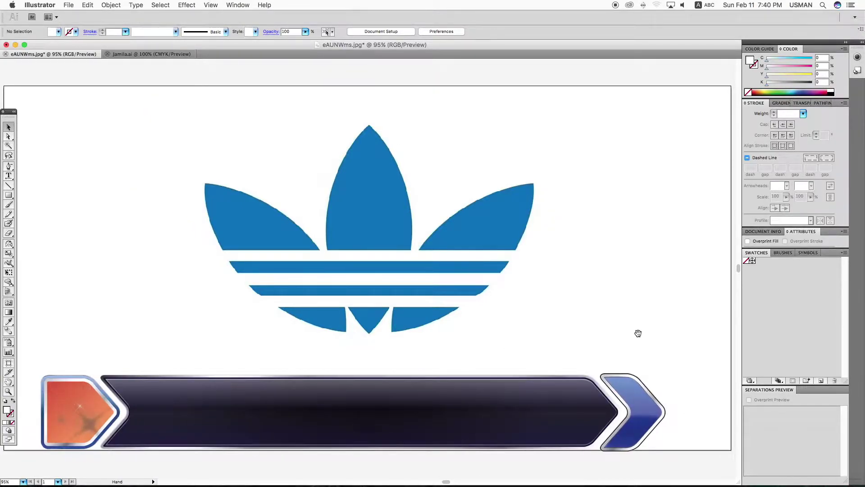
Step: Draw a large circle over the logo with no fill and a magenta outline
{"action": "mouse_move", "coordinate": [637, 332]}
{"action": "left_mouse_down"}
{"action": "mouse_move", "coordinate": [624, 311]}
{"action": "mouse_move", "coordinate": [561, 281]}
{"action": "left_mouse_up"}
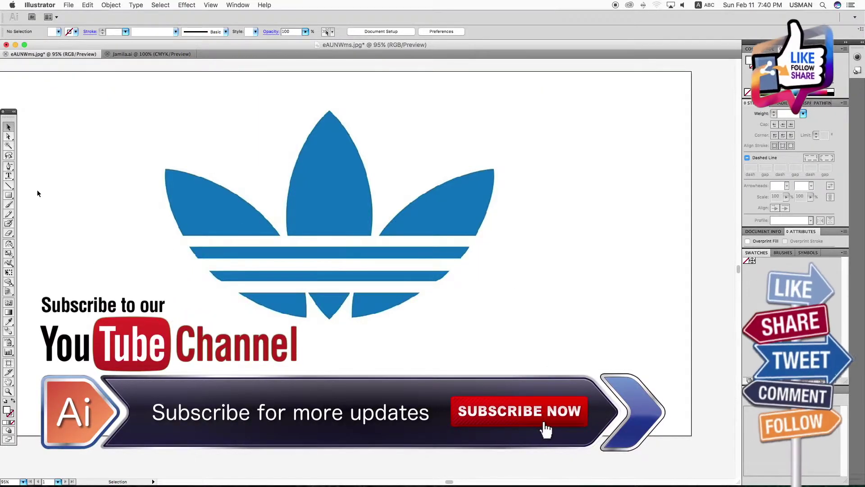
{"action": "left_click_drag", "start_coordinate": [9, 166], "coordinate": [37, 170]}
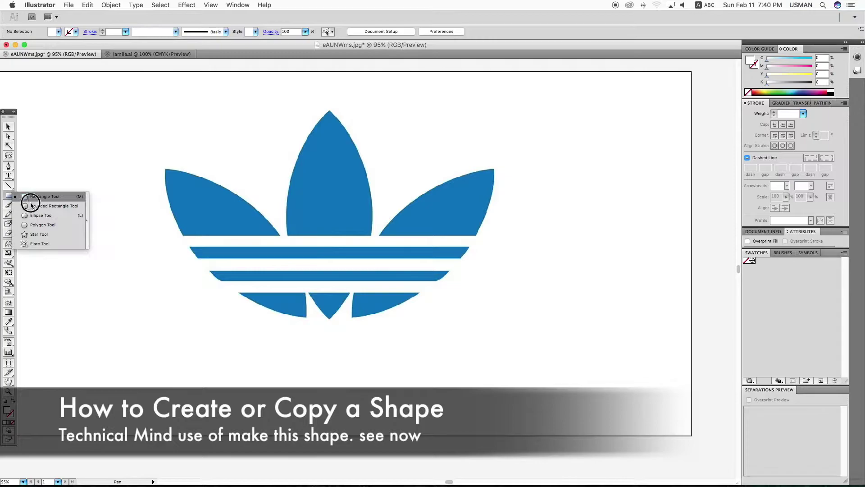
{"action": "left_click_drag", "start_coordinate": [8, 195], "coordinate": [36, 212]}
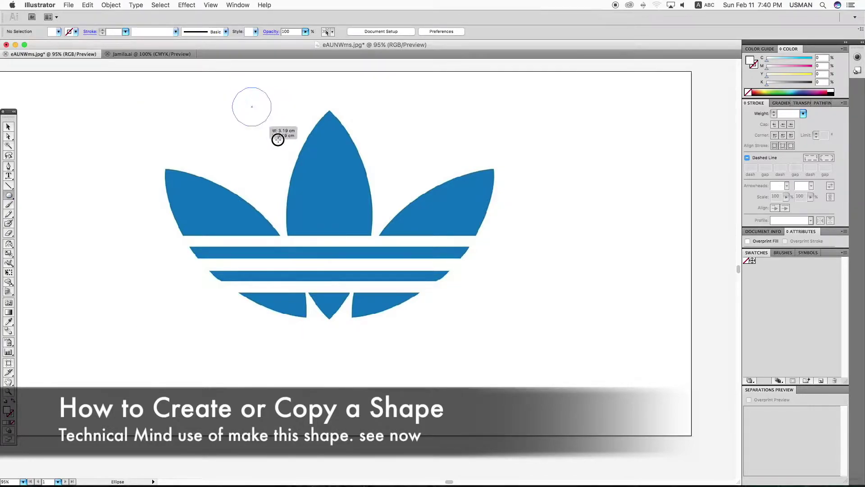
{"action": "left_click_drag", "start_coordinate": [274, 135], "coordinate": [497, 352]}
{"action": "key", "text": "v"}
{"action": "left_click", "coordinate": [747, 92]}
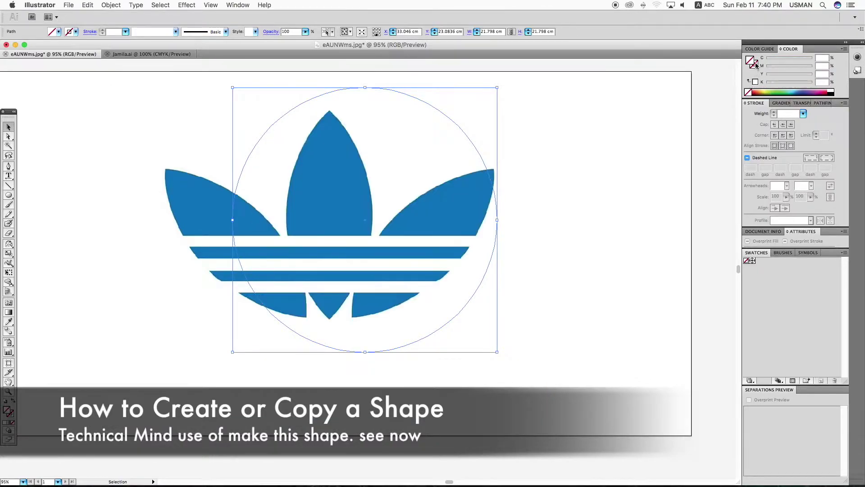
{"action": "left_click", "coordinate": [818, 92]}
{"action": "left_click_drag", "start_coordinate": [462, 134], "coordinate": [339, 123]}
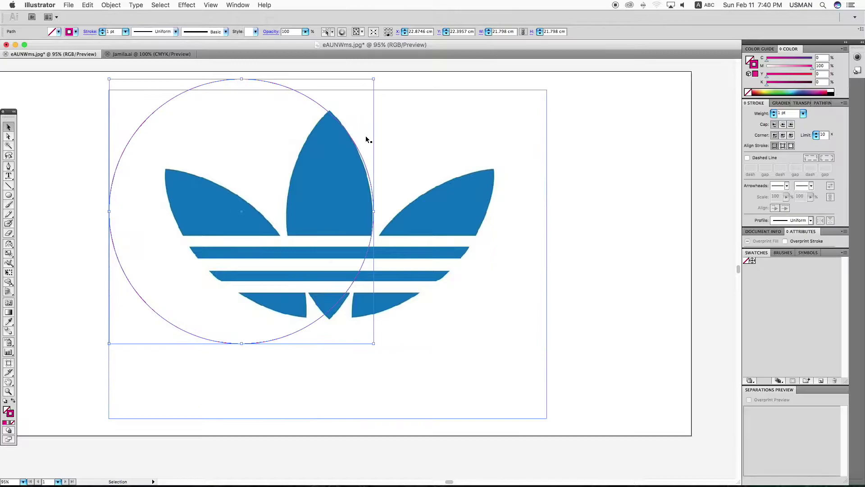
Step: Resize the ellipse to about 21.8 × 23.5 cm over the centre leaf
{"action": "key", "text": "super+minus"}
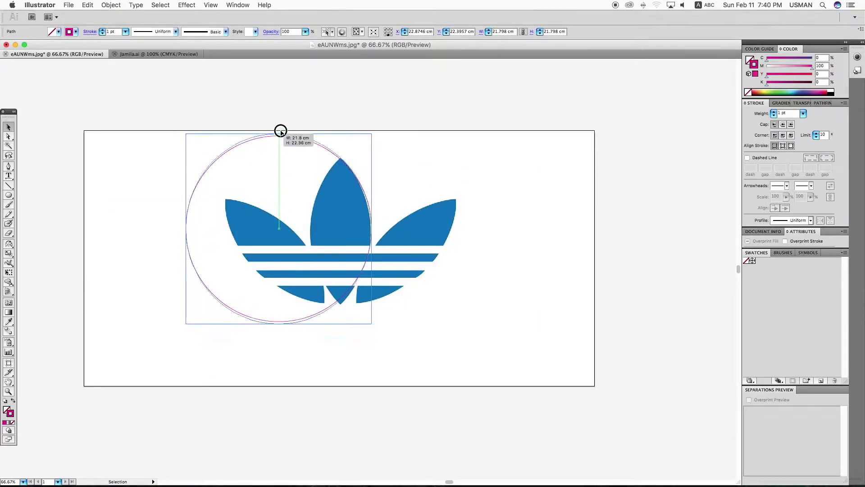
{"action": "left_click_drag", "start_coordinate": [280, 136], "coordinate": [279, 118]}
{"action": "left_click", "coordinate": [386, 155]}
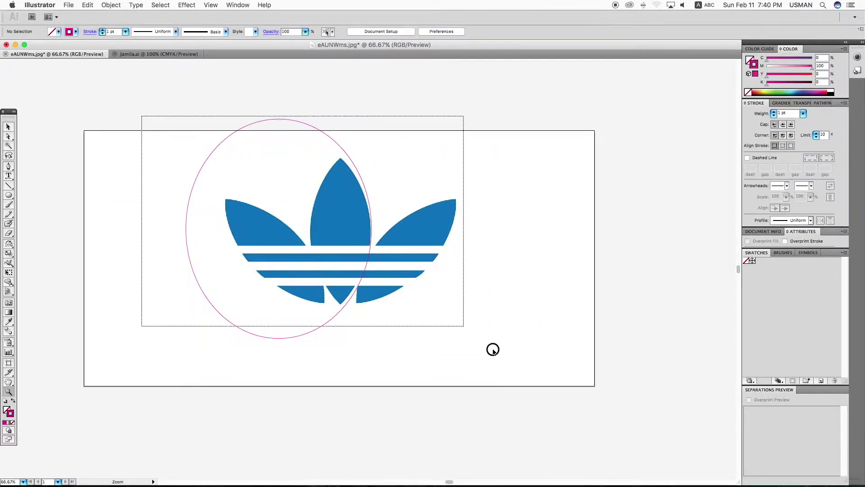
{"action": "left_click_drag", "start_coordinate": [141, 116], "coordinate": [464, 326]}
{"action": "left_click_drag", "start_coordinate": [430, 196], "coordinate": [427, 201]}
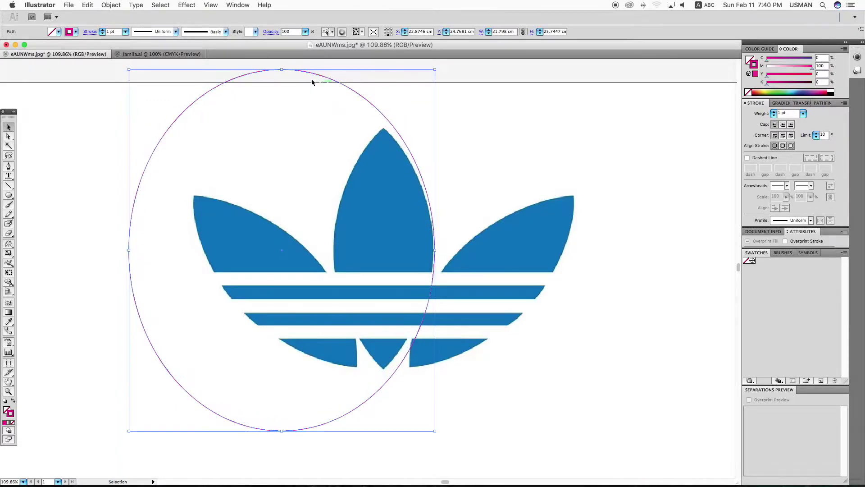
{"action": "left_click_drag", "start_coordinate": [283, 69], "coordinate": [294, 86]}
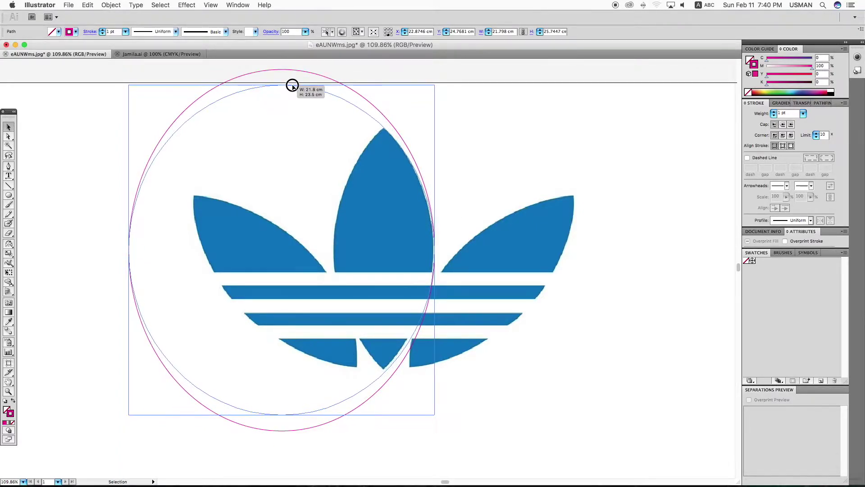
Step: Nudge the ellipse until its right edge traces the centre leaf's right side
{"action": "key", "text": "Up"}
{"action": "key", "text": "Left"}
{"action": "key", "text": "Up"}
{"action": "key", "text": "Up"}
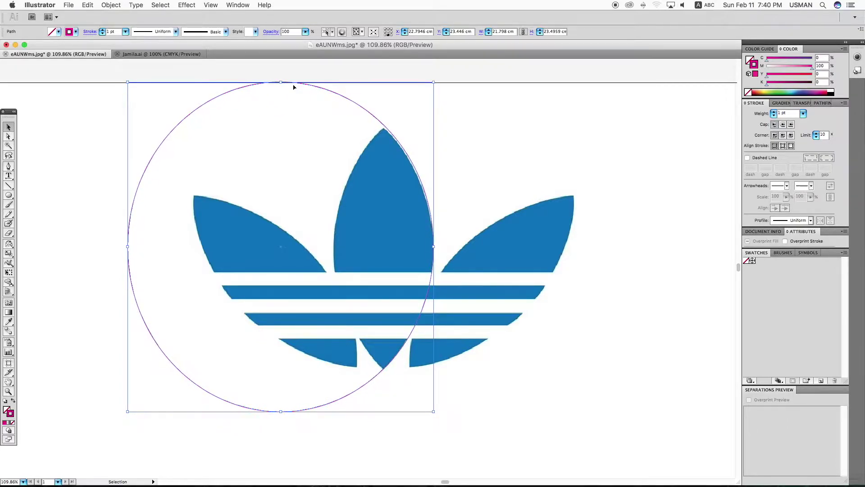
{"action": "key", "text": "Left"}
{"action": "key", "text": "Down"}
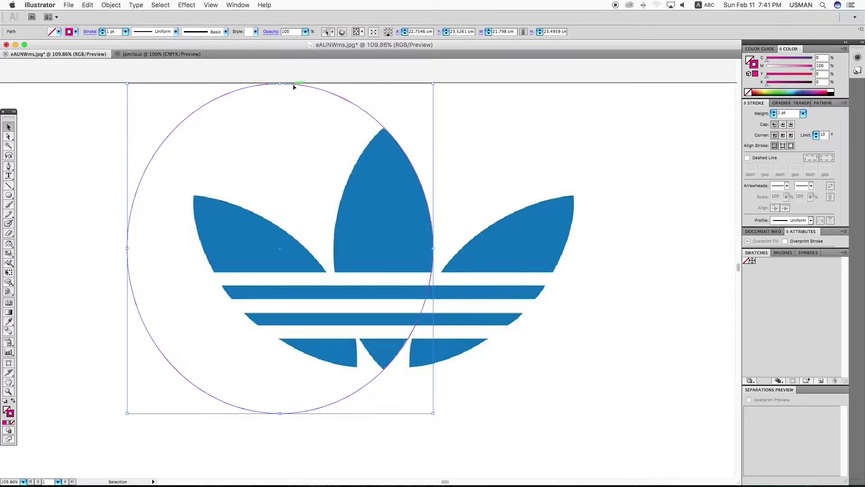
{"action": "key", "text": "Left"}
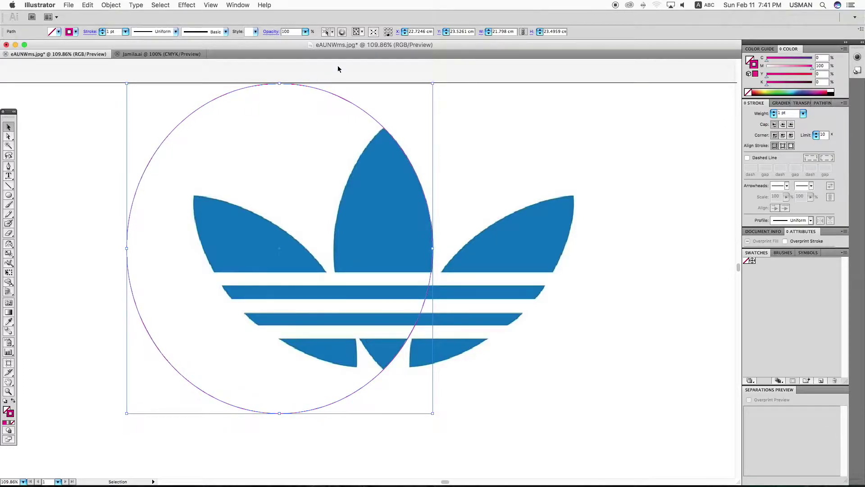
{"action": "left_click", "coordinate": [338, 66]}
{"action": "left_click_drag", "start_coordinate": [379, 96], "coordinate": [472, 96]}
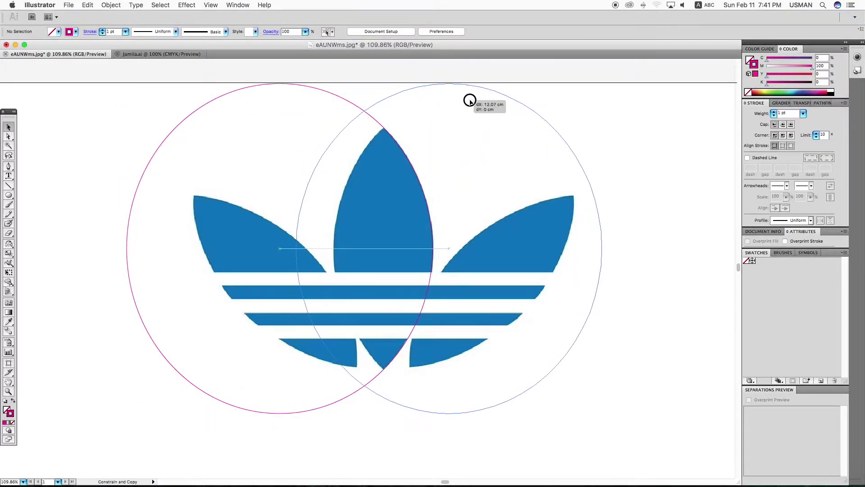
Step: Copy the circle horizontally right to trace the centre leaf's other side
{"action": "key", "text": "ctrl+z"}
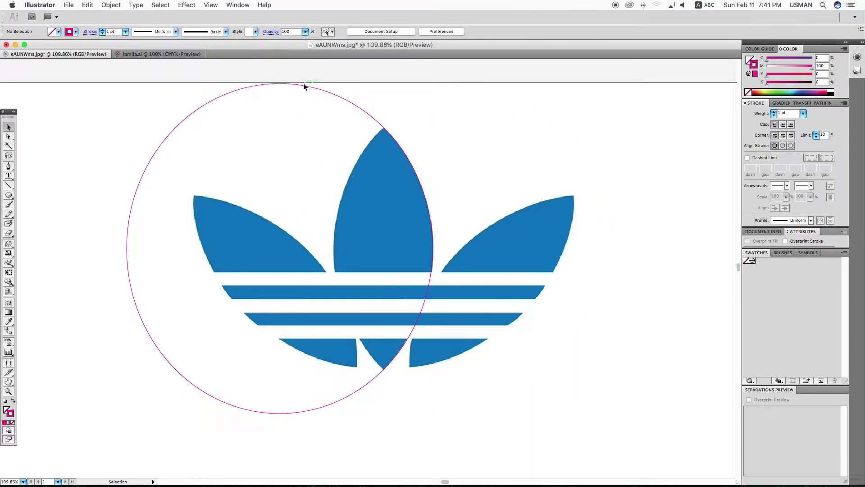
{"action": "left_click_drag", "start_coordinate": [304, 85], "coordinate": [511, 102]}
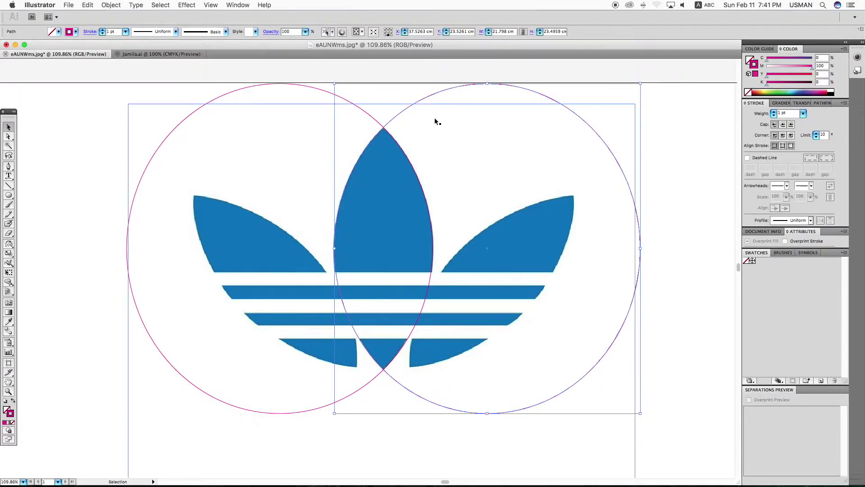
{"action": "left_click", "coordinate": [398, 85]}
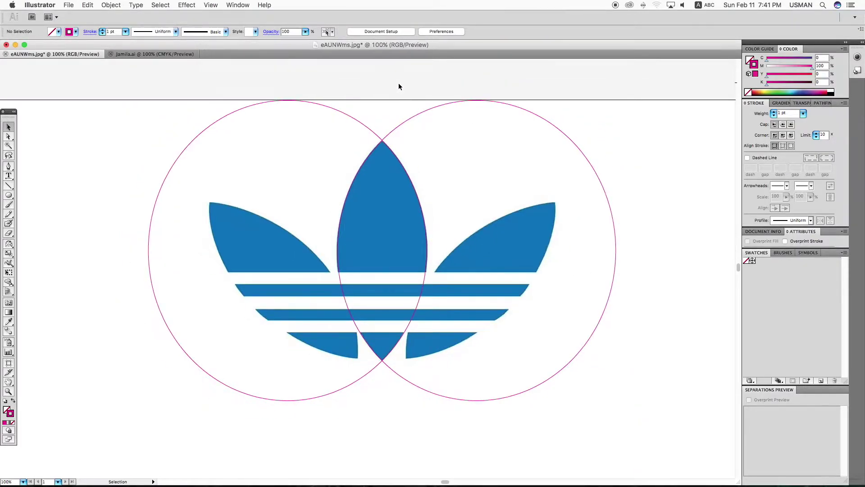
Step: Place a copy of both circles to the right of the artboard
{"action": "key", "text": "super+minus"}
{"action": "key", "text": "super+minus"}
{"action": "left_click_drag", "start_coordinate": [371, 159], "coordinate": [268, 155]}
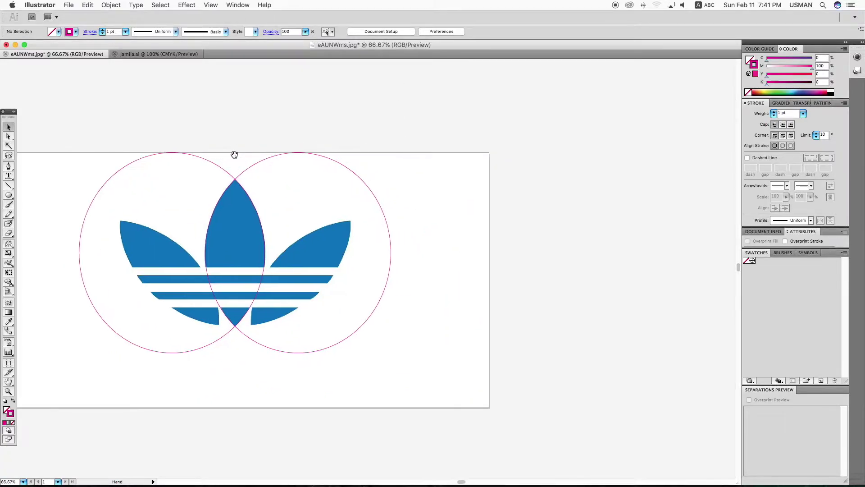
{"action": "left_click", "coordinate": [215, 165]}
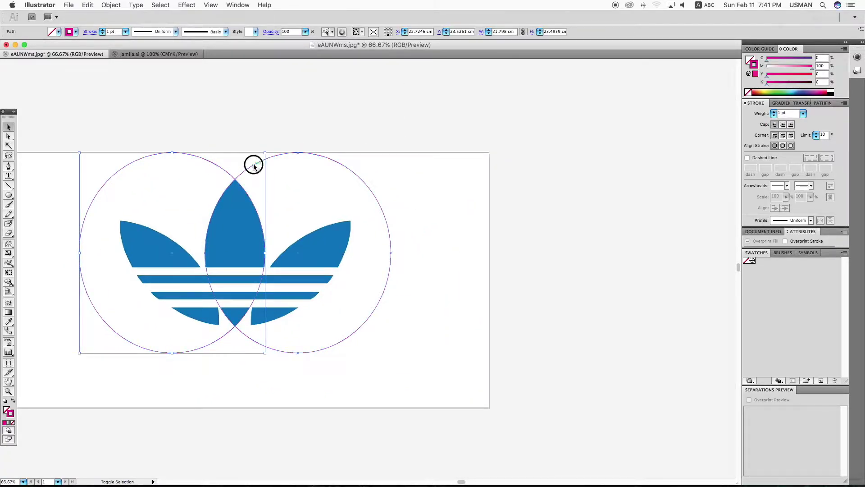
{"action": "left_click", "coordinate": [253, 166], "text": "shift"}
{"action": "left_click_drag", "start_coordinate": [254, 166], "coordinate": [600, 148]}
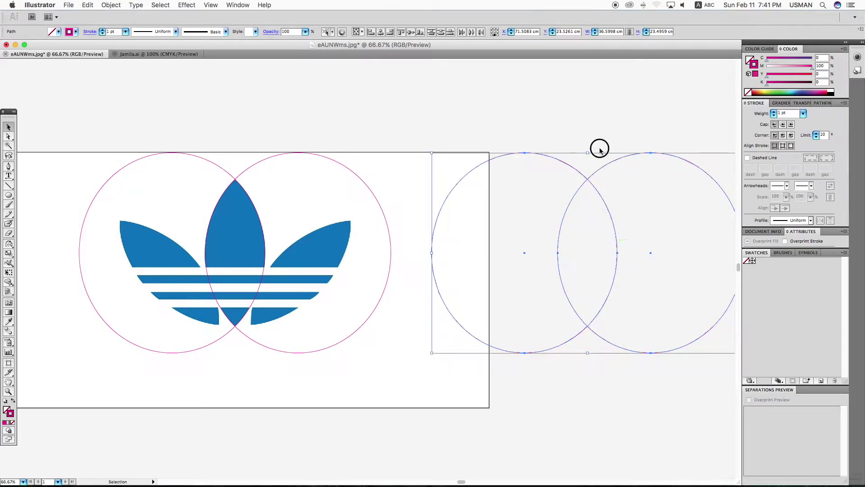
{"action": "left_click", "coordinate": [588, 251]}
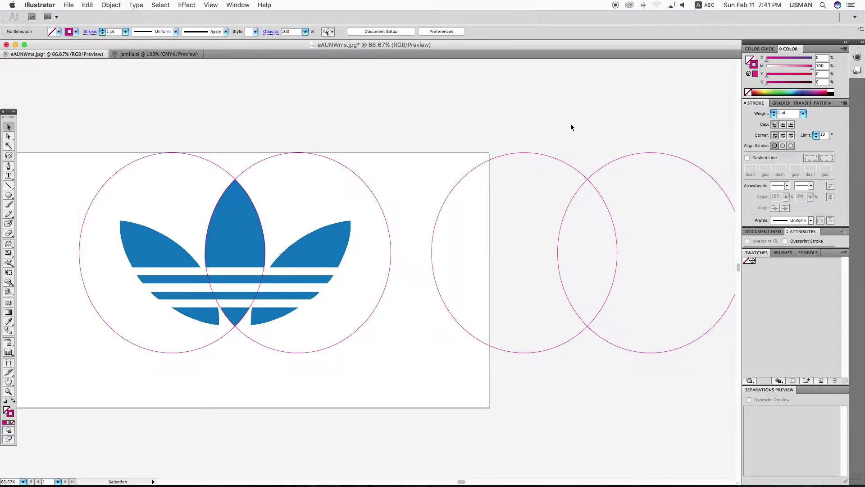
{"action": "left_click_drag", "start_coordinate": [571, 125], "coordinate": [608, 241]}
{"action": "left_click", "coordinate": [822, 103]}
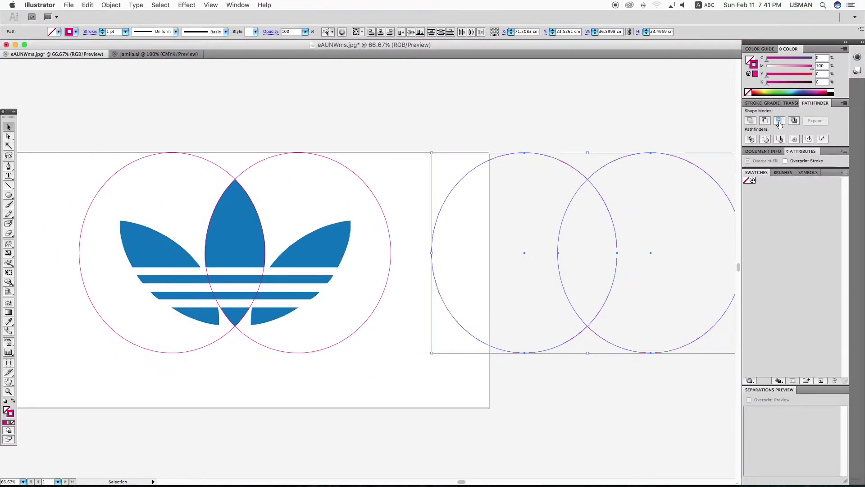
Step: Intersect the spare circle pair into a lens and delete the two guide circles
{"action": "left_click", "coordinate": [779, 123]}
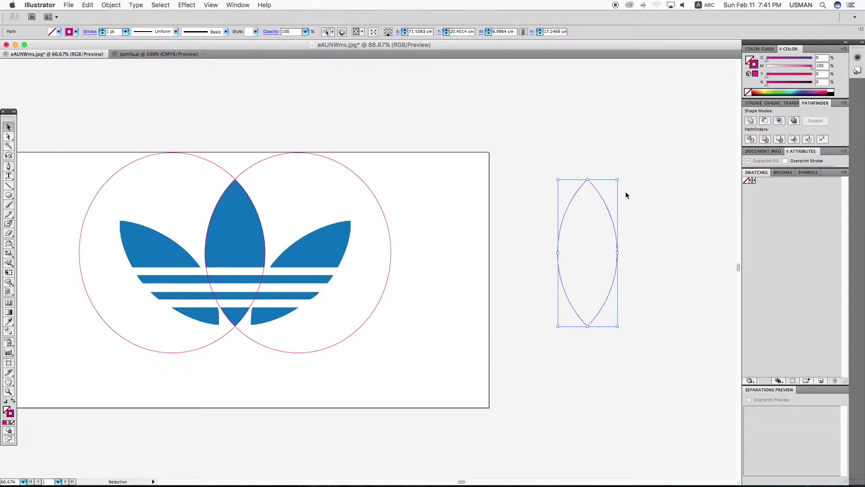
{"action": "left_click", "coordinate": [626, 228]}
{"action": "left_click", "coordinate": [281, 156]}
{"action": "key", "text": "Delete"}
{"action": "left_click", "coordinate": [181, 153]}
{"action": "key", "text": "Delete"}
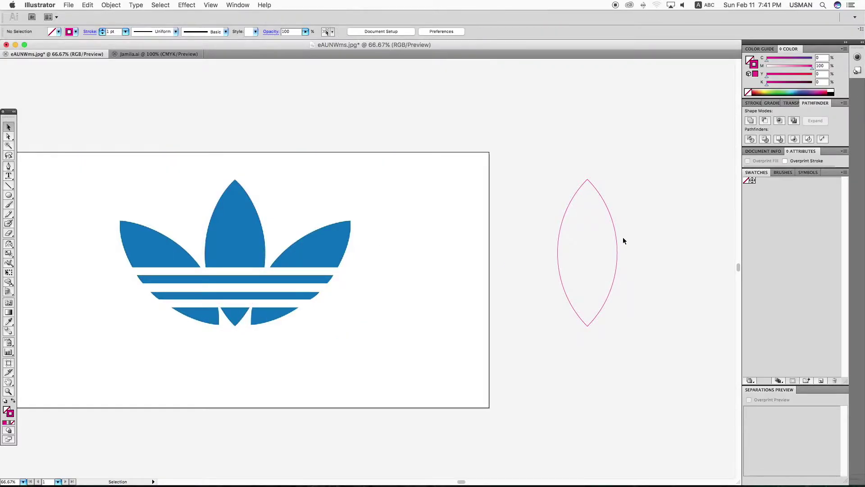
Step: Position the lens over the centre leaf with a magenta fill and no stroke
{"action": "left_click_drag", "start_coordinate": [613, 227], "coordinate": [262, 219]}
{"action": "key", "text": "z"}
{"action": "left_click_drag", "start_coordinate": [116, 168], "coordinate": [471, 383]}
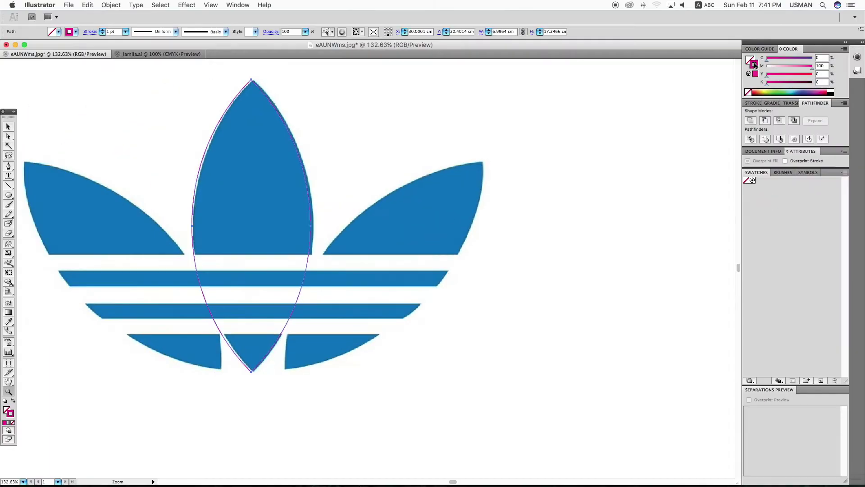
{"action": "left_click", "coordinate": [751, 60]}
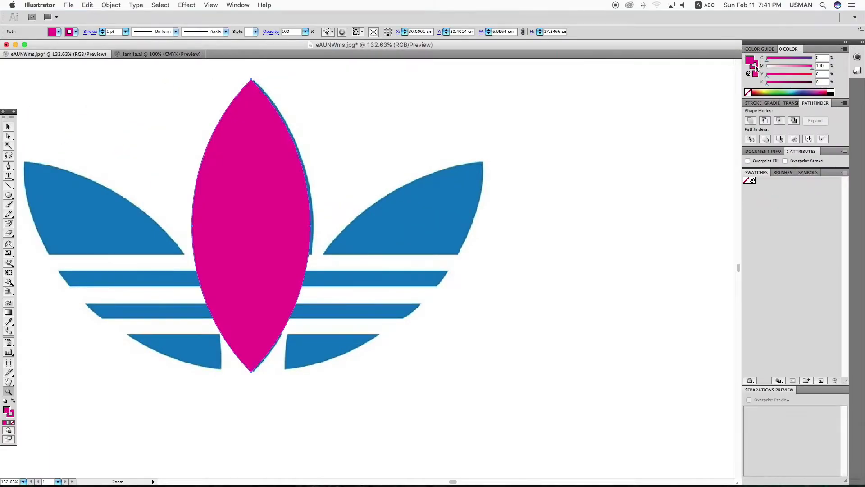
{"action": "left_click", "coordinate": [748, 92]}
{"action": "key", "text": "v"}
{"action": "key", "text": "Right"}
{"action": "key", "text": "Right"}
{"action": "key", "text": "Right"}
{"action": "key", "text": "Right"}
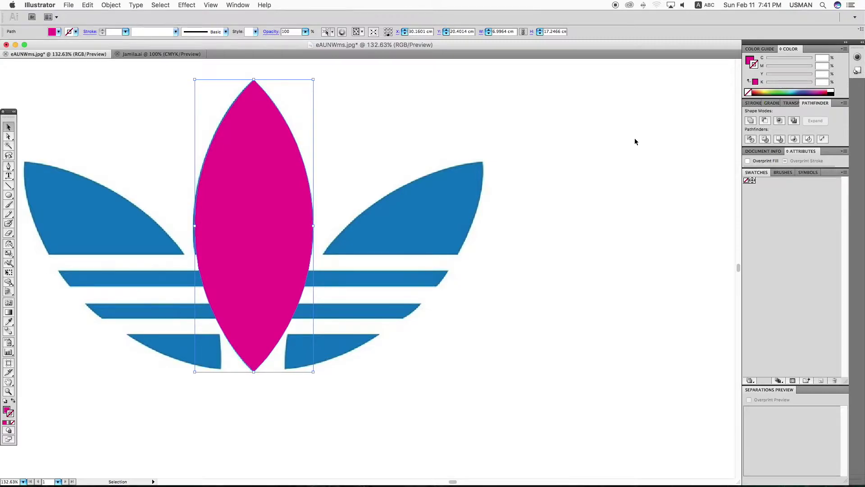
{"action": "left_click", "coordinate": [512, 158]}
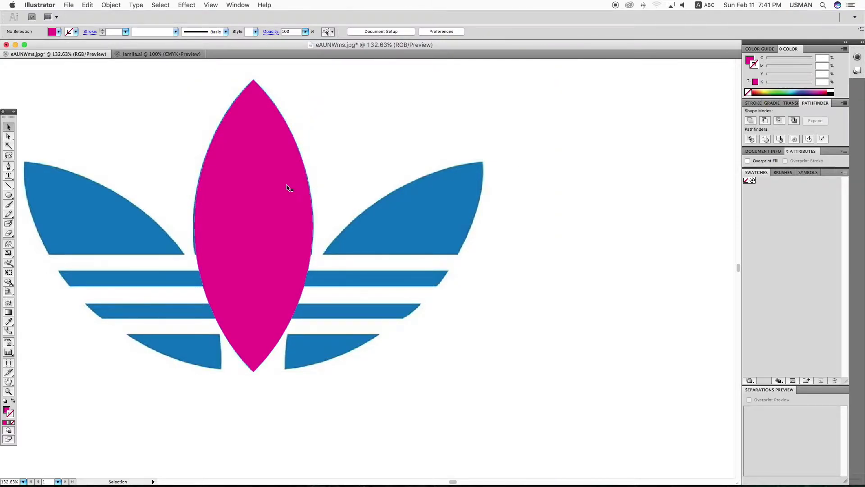
{"action": "left_click_drag", "start_coordinate": [287, 187], "coordinate": [405, 186]}
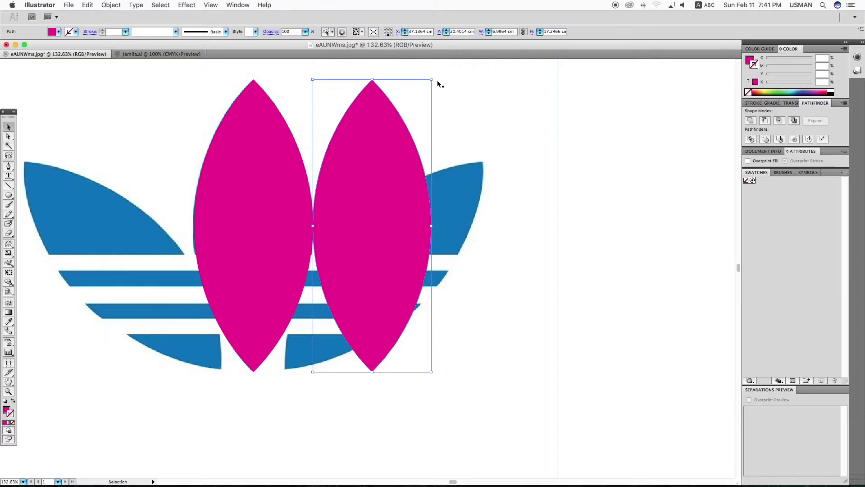
Step: Rotate the lens copy about 45° and make it a magenta outline with no fill
{"action": "left_click_drag", "start_coordinate": [434, 78], "coordinate": [455, 170]}
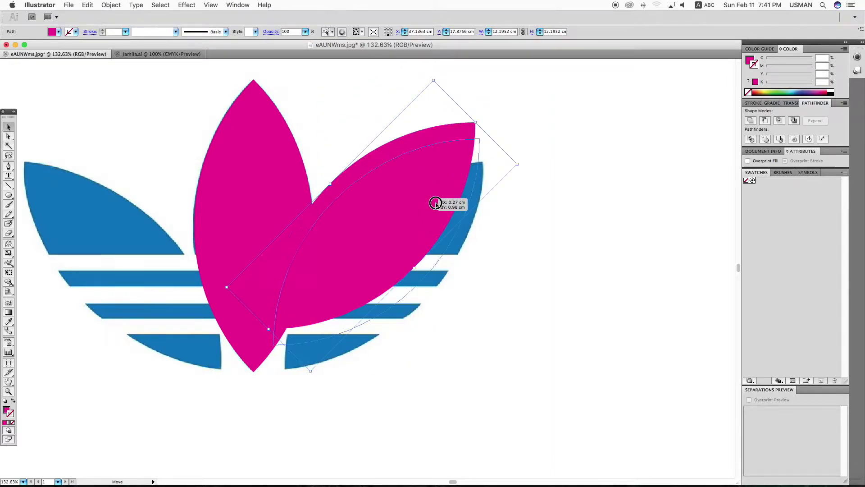
{"action": "left_click_drag", "start_coordinate": [436, 204], "coordinate": [476, 203]}
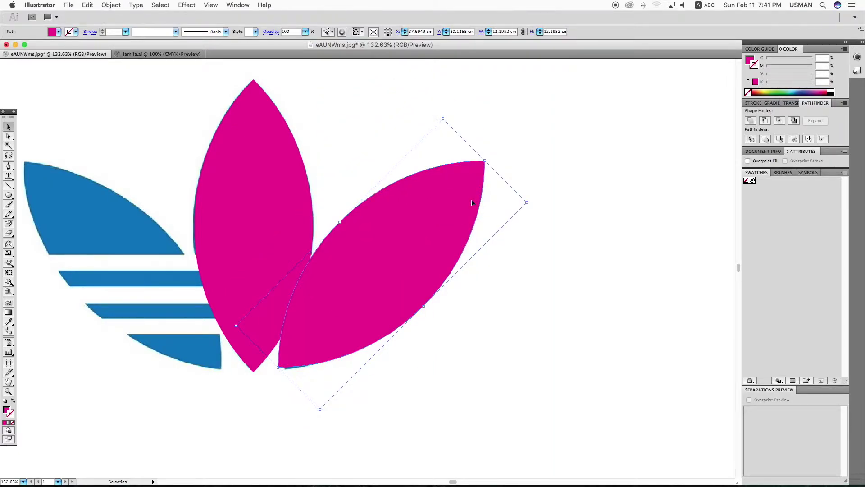
{"action": "left_click_drag", "start_coordinate": [420, 233], "coordinate": [454, 262]}
{"action": "key", "text": "ctrl+z"}
{"action": "left_click", "coordinate": [756, 81]}
{"action": "left_click", "coordinate": [750, 61]}
{"action": "left_click", "coordinate": [748, 94]}
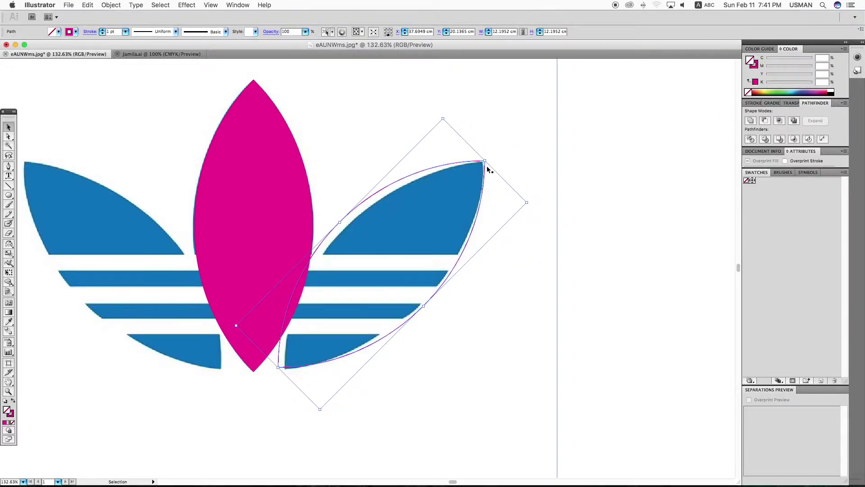
Step: Rotate, resize and nudge the outlined lens to fit the right blue leaf exactly
{"action": "left_click_drag", "start_coordinate": [289, 364], "coordinate": [290, 362]}
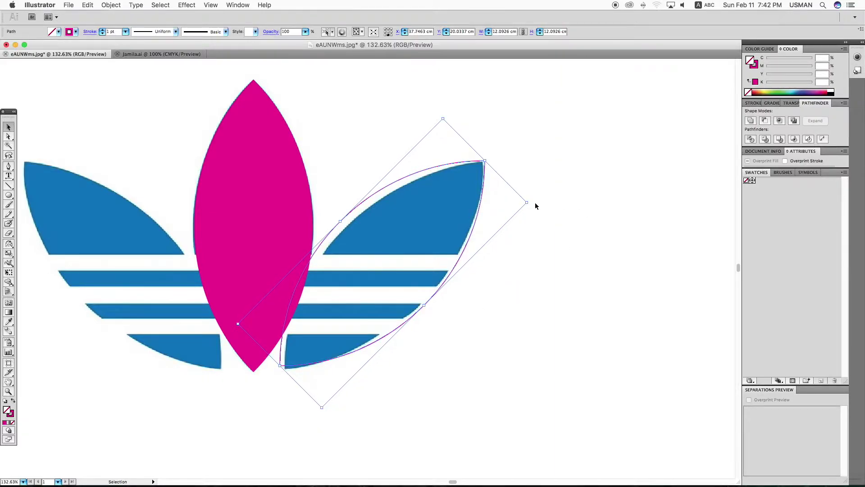
{"action": "left_click_drag", "start_coordinate": [529, 203], "coordinate": [528, 196]}
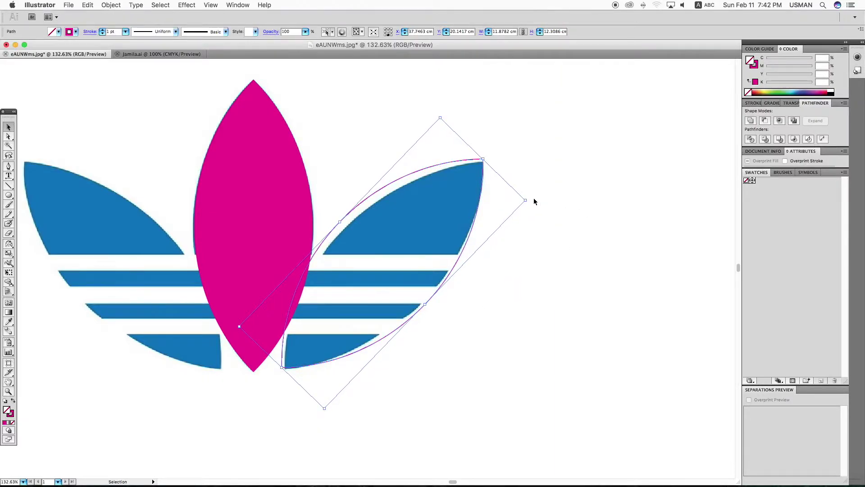
{"action": "key", "text": "Right"}
{"action": "key", "text": "Right"}
{"action": "key", "text": "Right"}
{"action": "key", "text": "Down"}
{"action": "key", "text": "Down"}
{"action": "key", "text": "Down"}
{"action": "key", "text": "Down"}
{"action": "left_click_drag", "start_coordinate": [427, 306], "coordinate": [423, 301]}
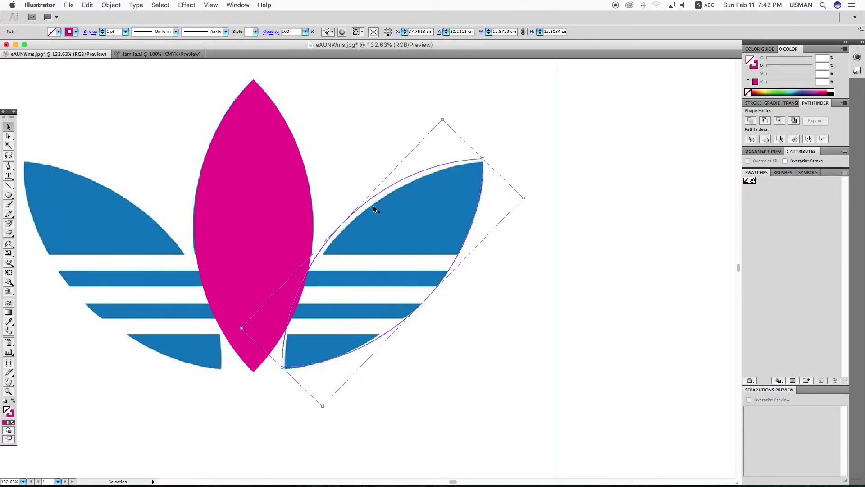
{"action": "left_click_drag", "start_coordinate": [343, 224], "coordinate": [344, 227]}
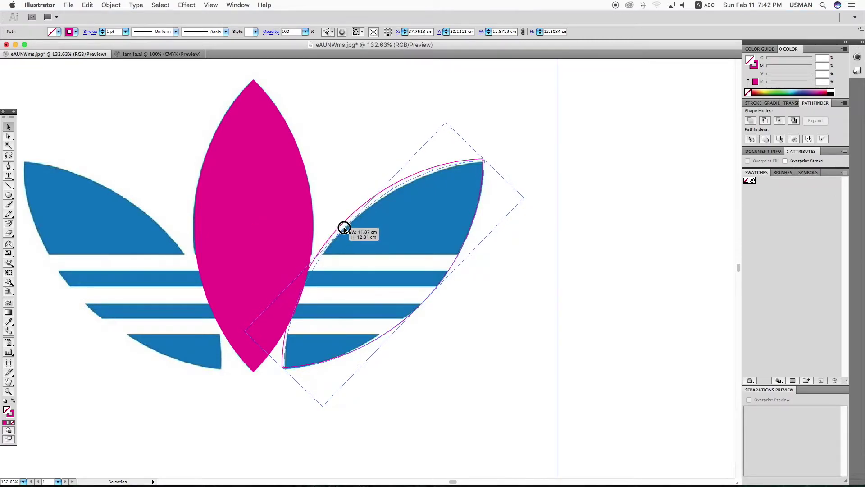
{"action": "left_click_drag", "start_coordinate": [355, 227], "coordinate": [357, 228]}
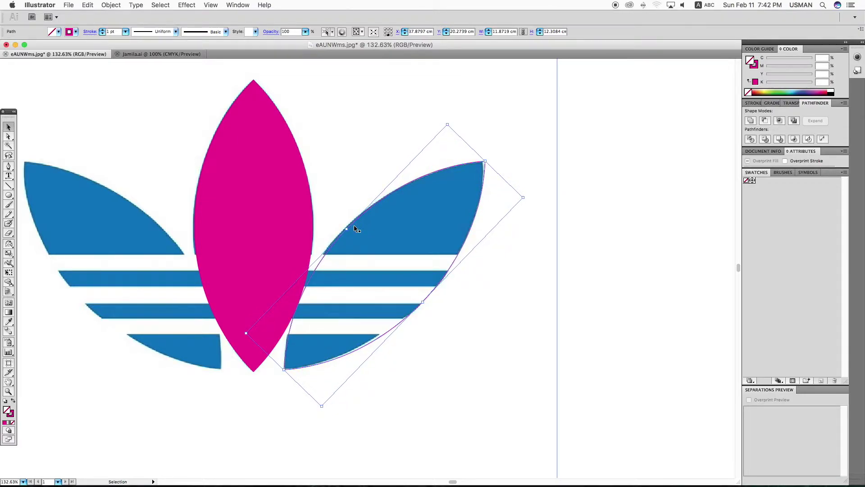
{"action": "key", "text": "Left"}
Step: Eyedrop the centre leaf's magenta onto the right leaf lens
{"action": "left_click_drag", "start_coordinate": [356, 229], "coordinate": [410, 216]}
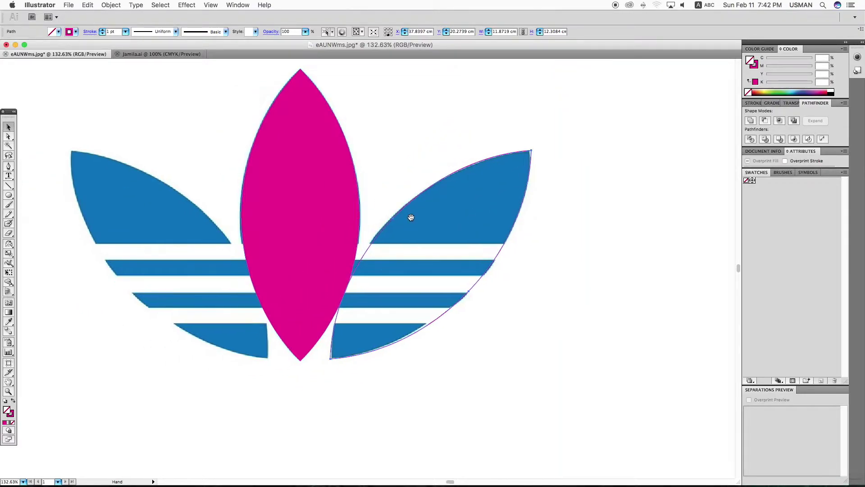
{"action": "key", "text": "i"}
{"action": "left_click", "coordinate": [329, 196]}
{"action": "key", "text": "v"}
{"action": "key", "text": "super+shift+a"}
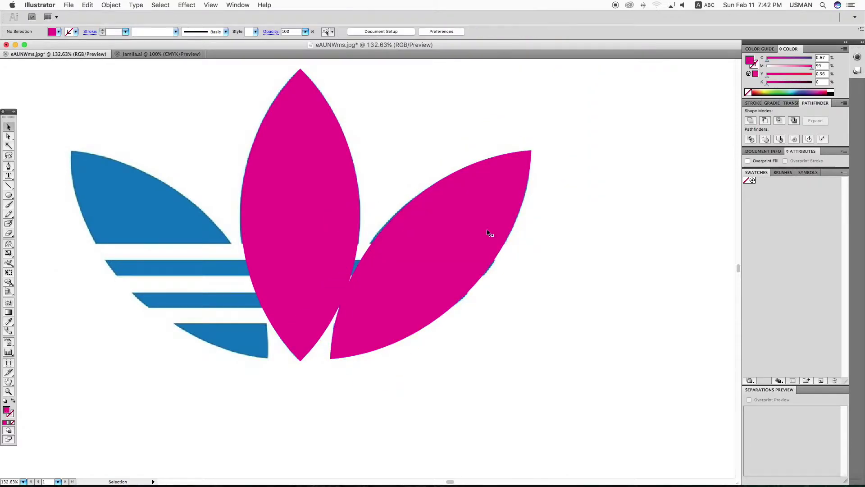
{"action": "left_click_drag", "start_coordinate": [452, 224], "coordinate": [238, 207]}
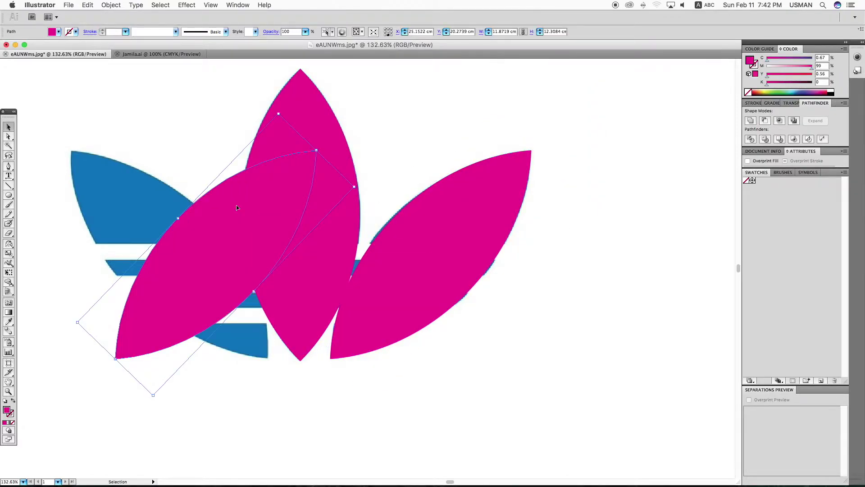
Step: Reflect a copy of the right leaf vertically and place it over the left blue leaf
{"action": "right_click", "coordinate": [238, 207]}
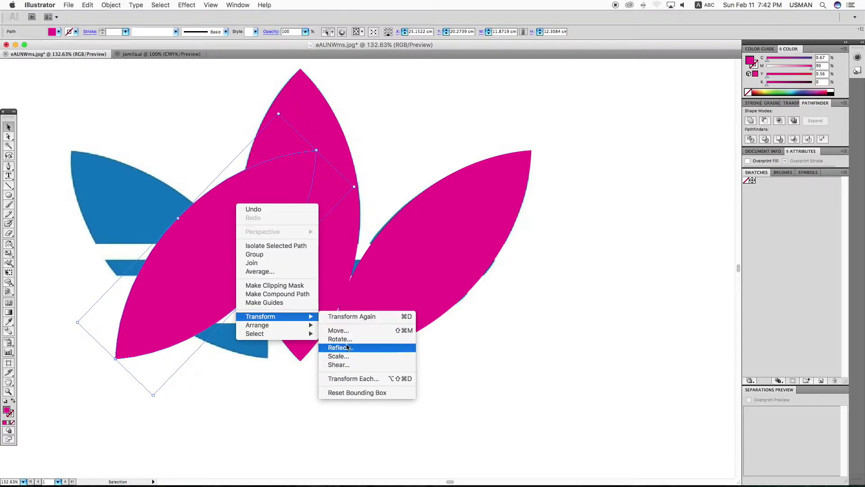
{"action": "left_click", "coordinate": [348, 347]}
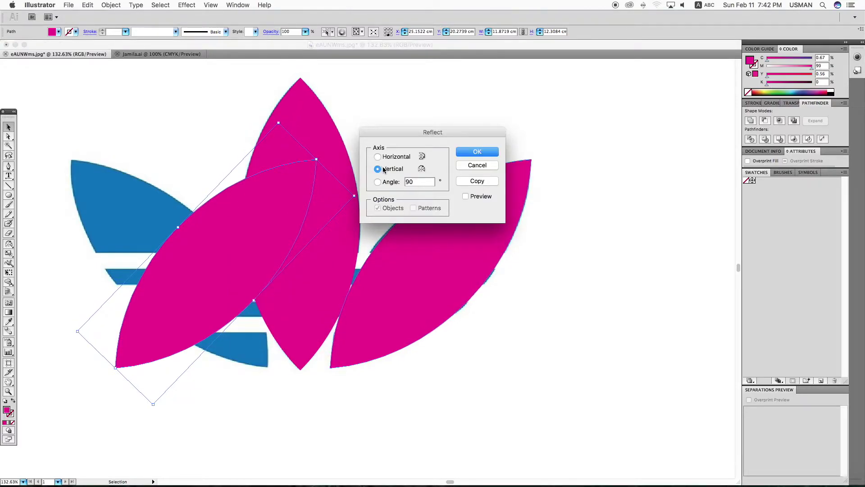
{"action": "left_click", "coordinate": [475, 153]}
{"action": "left_click_drag", "start_coordinate": [250, 264], "coordinate": [156, 266]}
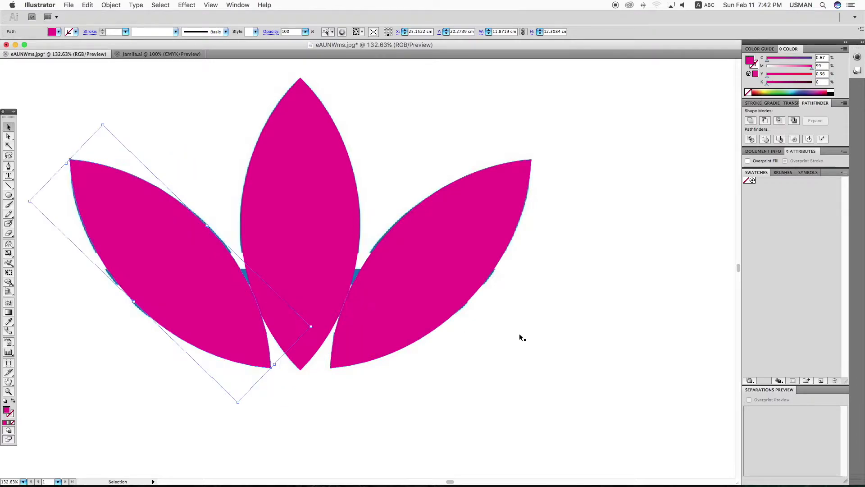
{"action": "left_click", "coordinate": [563, 338]}
Step: Select all three magenta leaves and drag them off the blue logo
{"action": "key", "text": "ctrl+y"}
{"action": "key", "text": "ctrl+y"}
{"action": "key", "text": "ctrl+0"}
{"action": "scroll", "coordinate": [548, 307], "scroll_direction": "right", "scroll_amount": 5}
{"action": "left_click", "coordinate": [190, 280]}
{"action": "left_click", "coordinate": [248, 252], "text": "shift"}
{"action": "left_click", "coordinate": [299, 262], "text": "shift"}
{"action": "left_click_drag", "start_coordinate": [307, 258], "coordinate": [552, 257]}
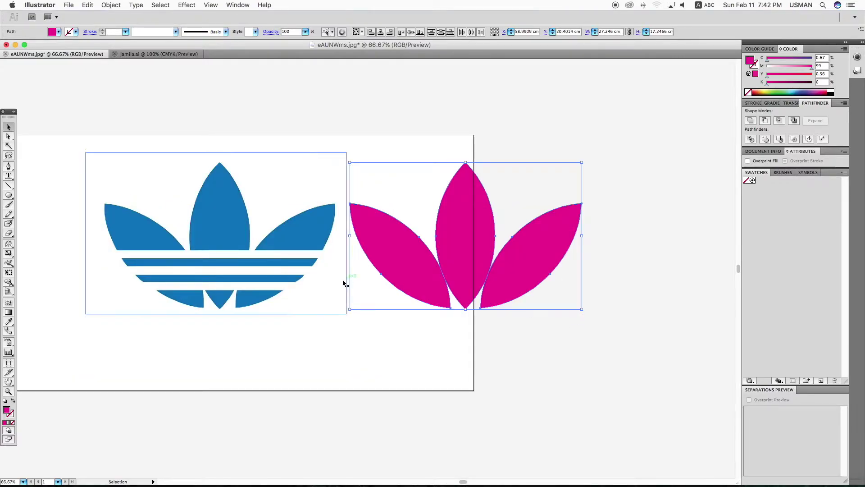
Step: Drop the three magenta leaves right next to the blue logo
{"action": "scroll", "coordinate": [342, 283], "scroll_direction": "left", "scroll_amount": 4}
{"action": "left_click_drag", "start_coordinate": [141, 116], "coordinate": [632, 378]}
{"action": "mouse_move", "coordinate": [617, 277]}
{"action": "left_mouse_down"}
{"action": "mouse_move", "coordinate": [481, 281]}
{"action": "mouse_move", "coordinate": [492, 282]}
{"action": "left_mouse_up"}
Step: Zoom in on both logos and choose the Rectangle tool
{"action": "key", "text": "z"}
{"action": "left_click_drag", "start_coordinate": [490, 337], "coordinate": [621, 392]}
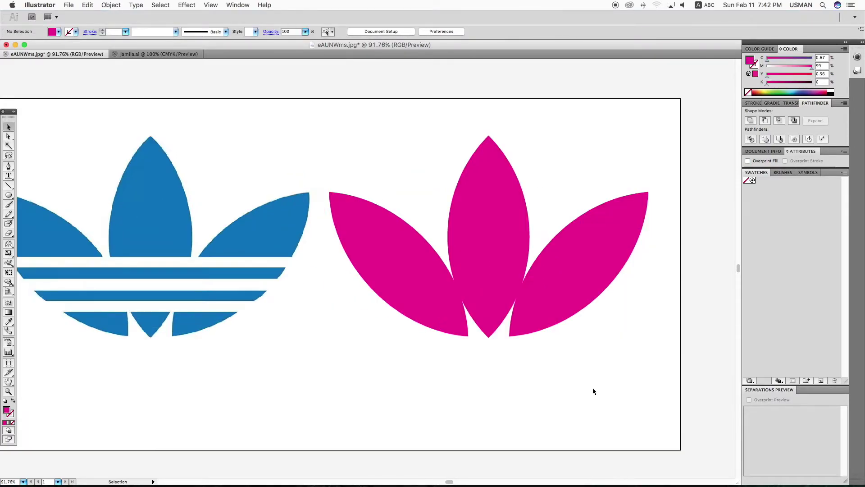
{"action": "key", "text": "v"}
{"action": "left_click_drag", "start_coordinate": [529, 382], "coordinate": [561, 379]}
{"action": "left_click", "coordinate": [576, 320]}
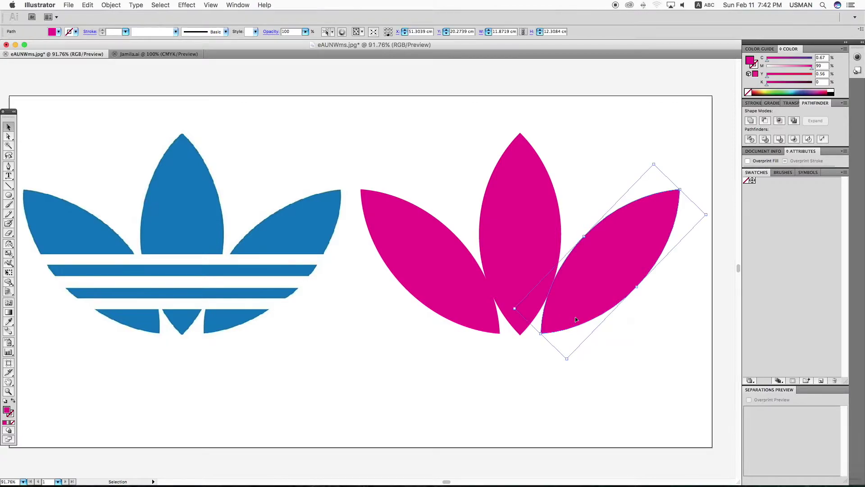
{"action": "left_click", "coordinate": [435, 395]}
{"action": "left_click_drag", "start_coordinate": [8, 195], "coordinate": [24, 197]}
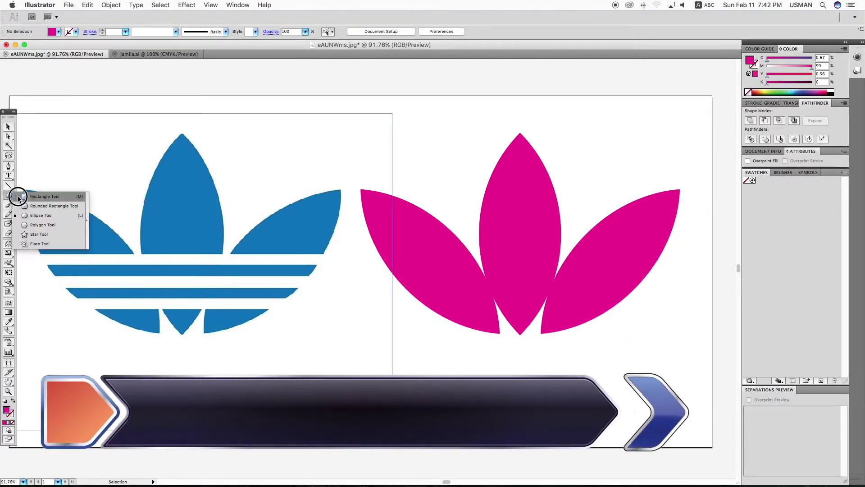
{"action": "left_click", "coordinate": [23, 196]}
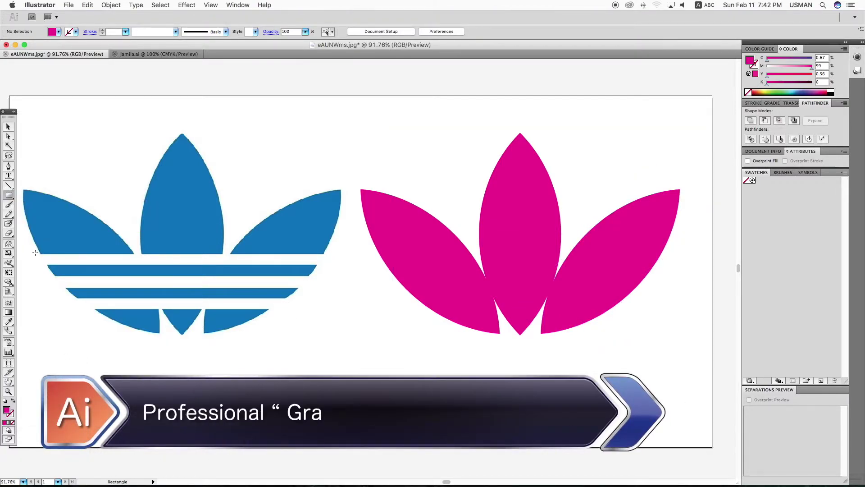
Step: Draw a thin bar over the blue logo's top stripe, extended to its left edge
{"action": "left_click_drag", "start_coordinate": [40, 255], "coordinate": [345, 259]}
{"action": "key", "text": "v"}
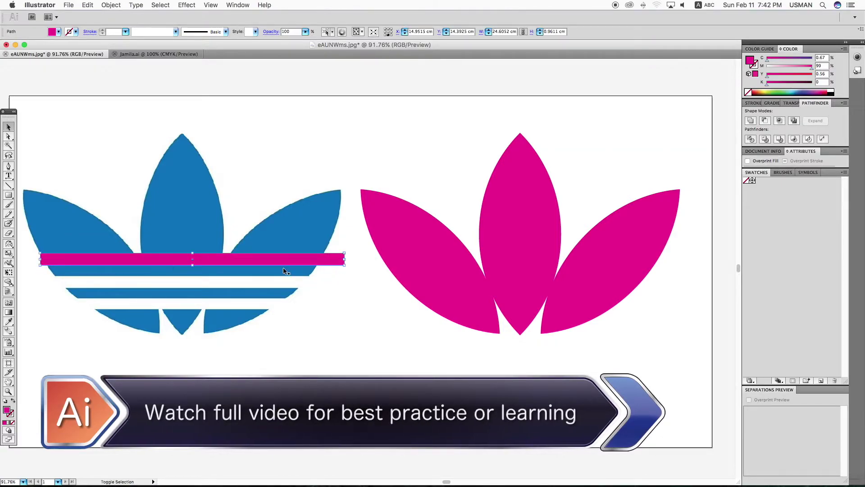
{"action": "left_click", "coordinate": [27, 261]}
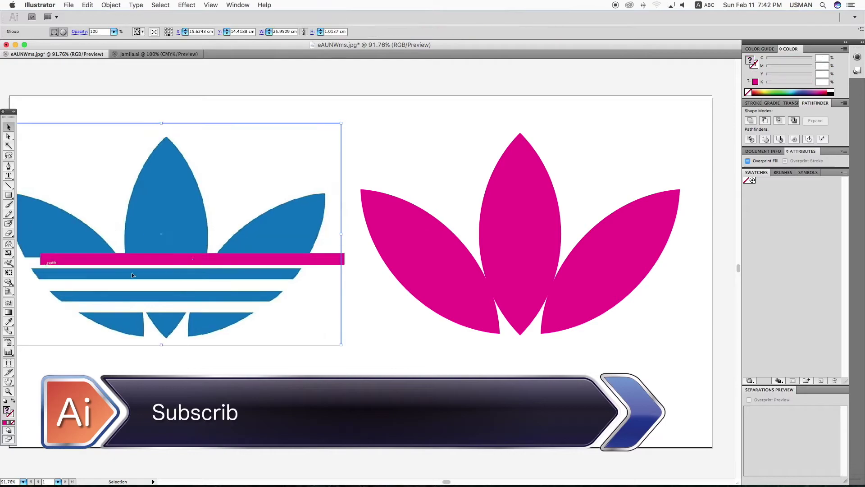
{"action": "left_click", "coordinate": [320, 261]}
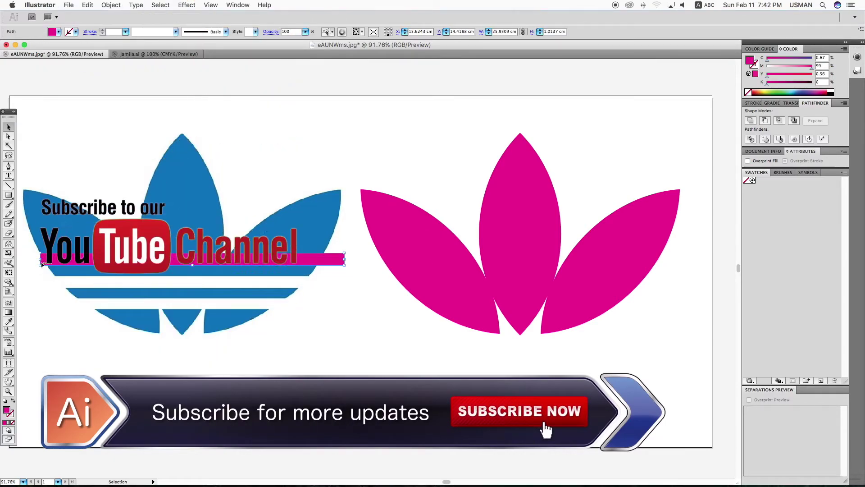
{"action": "left_click_drag", "start_coordinate": [36, 260], "coordinate": [23, 260]}
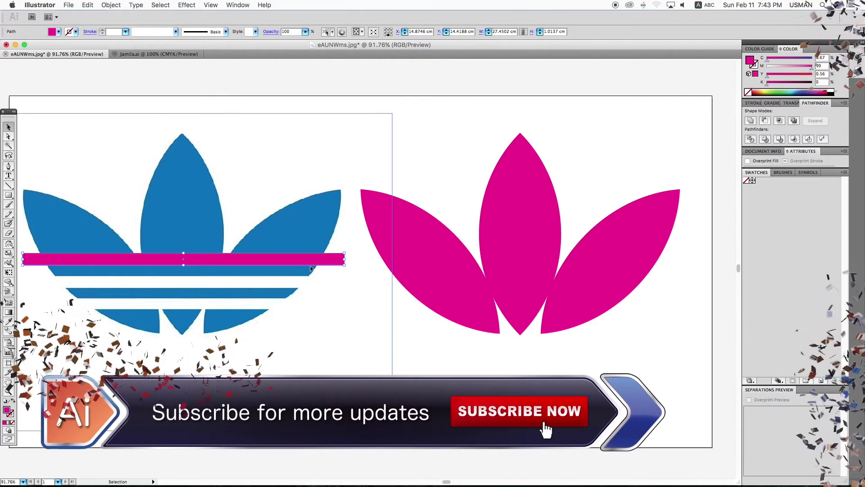
Step: Duplicate the bar into three stacked stripes and move them across the magenta leaves
{"action": "mouse_move", "coordinate": [311, 262]}
{"action": "left_mouse_down"}
{"action": "mouse_move", "coordinate": [313, 286]}
{"action": "mouse_move", "coordinate": [299, 305]}
{"action": "left_mouse_up"}
{"action": "left_click", "coordinate": [277, 284], "text": "shift"}
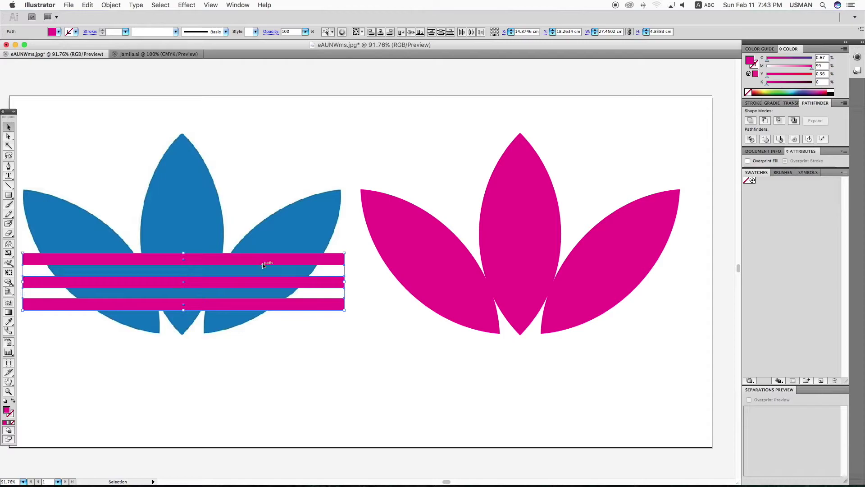
{"action": "left_click_drag", "start_coordinate": [206, 260], "coordinate": [543, 266]}
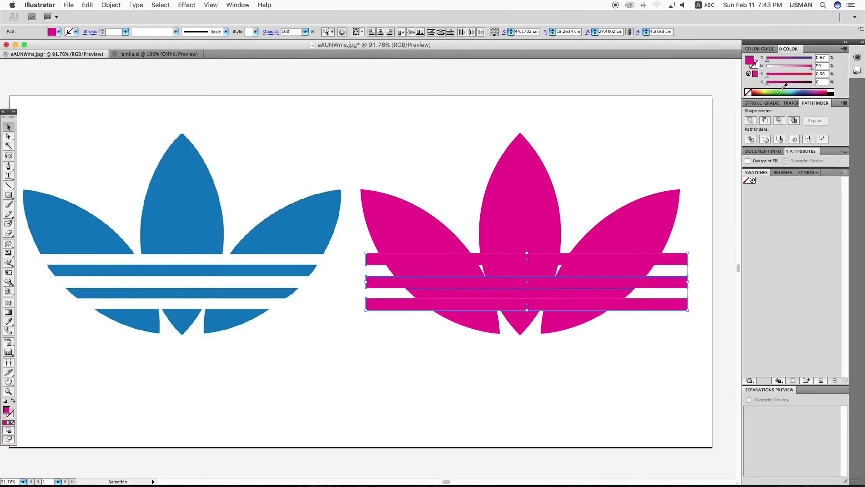
Step: Make the three bars yellow, group them, and bring the group to the front
{"action": "left_click", "coordinate": [750, 69]}
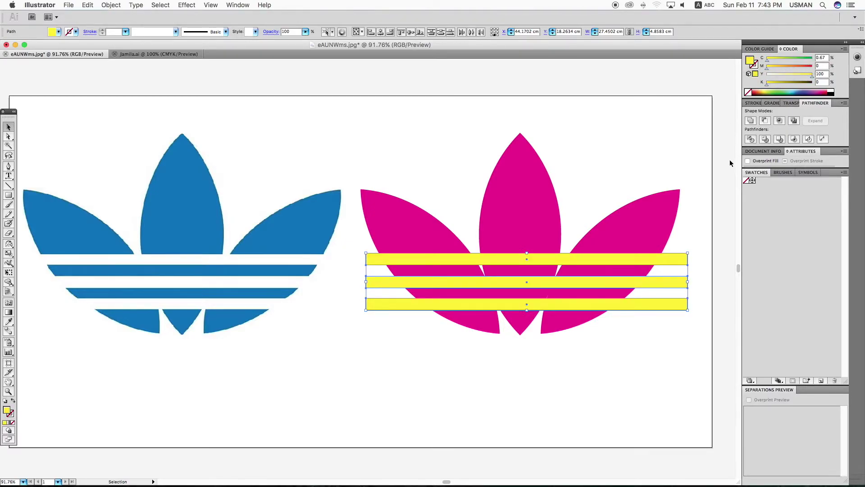
{"action": "scroll", "coordinate": [684, 244], "scroll_direction": "down", "scroll_amount": 1}
{"action": "right_click", "coordinate": [678, 254]}
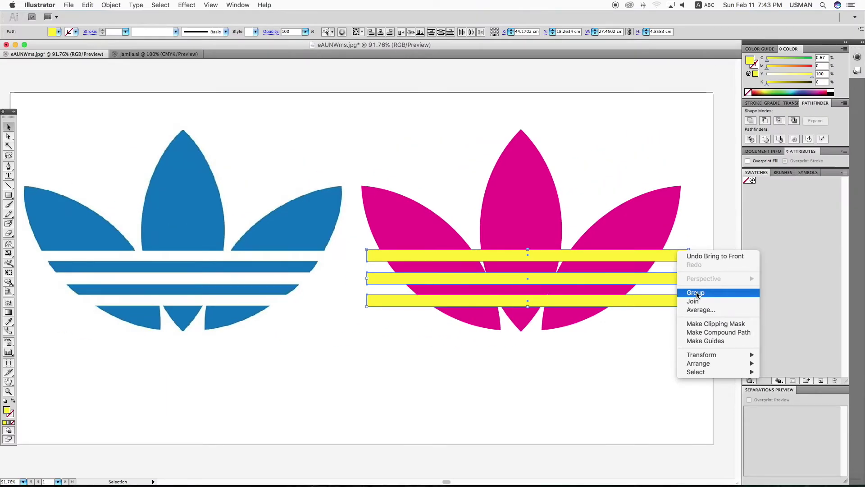
{"action": "left_click", "coordinate": [697, 293]}
{"action": "right_click", "coordinate": [668, 298]}
{"action": "mouse_move", "coordinate": [706, 374]}
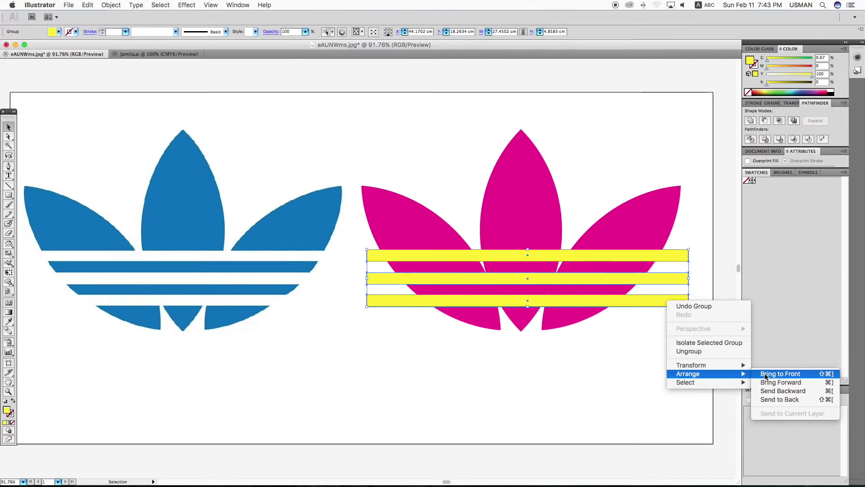
{"action": "left_click", "coordinate": [765, 374]}
{"action": "left_click", "coordinate": [599, 354]}
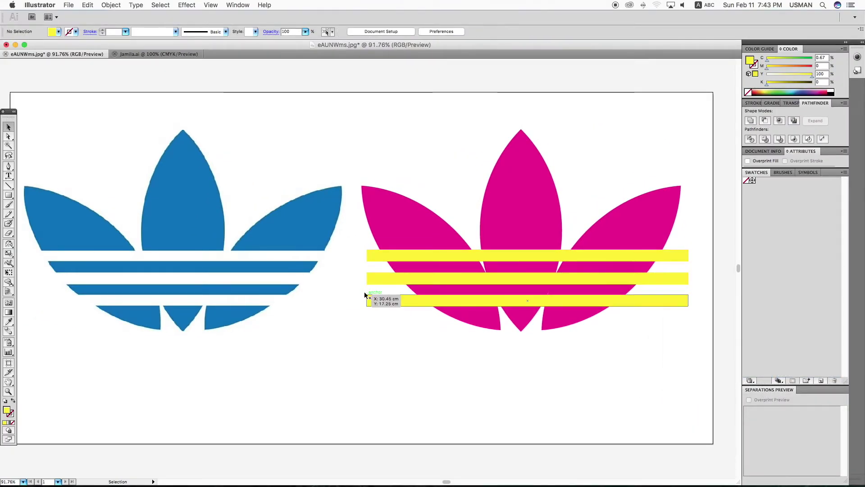
{"action": "left_click", "coordinate": [310, 239]}
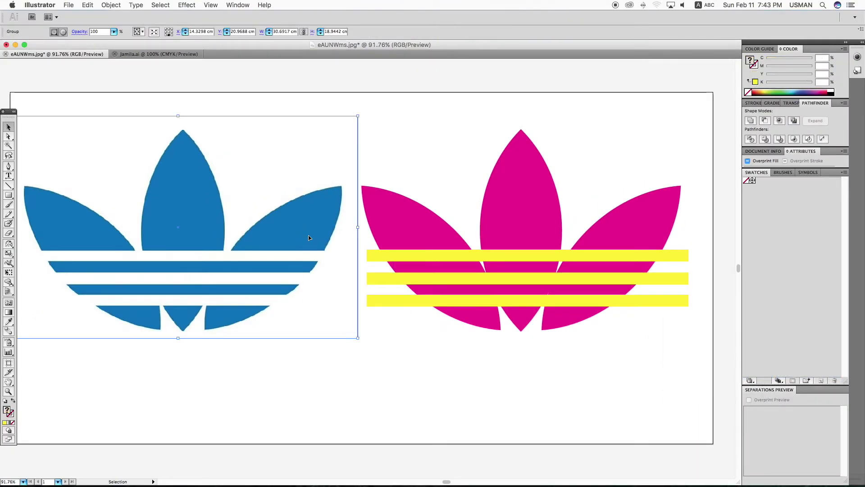
Step: Delete the blue reference logo and move the magenta-and-yellow logo to the artboard centre
{"action": "key", "text": "Delete"}
{"action": "left_click", "coordinate": [389, 125]}
{"action": "left_click_drag", "start_coordinate": [388, 125], "coordinate": [675, 333]}
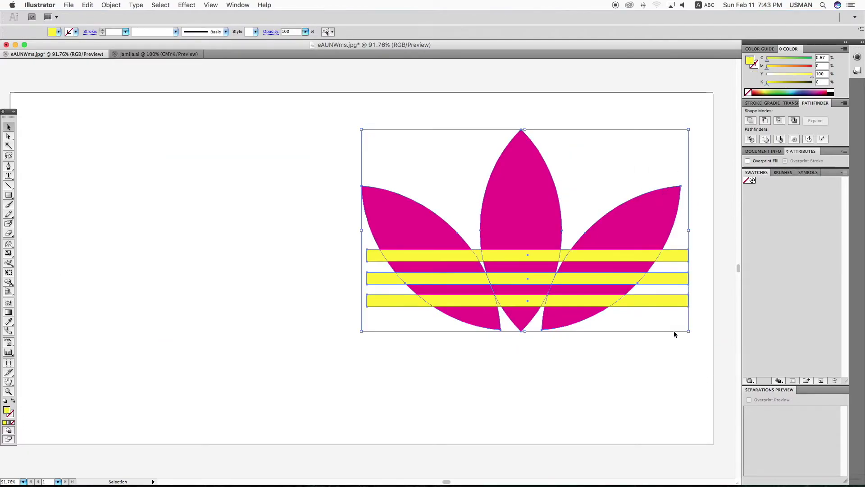
{"action": "left_click_drag", "start_coordinate": [593, 251], "coordinate": [429, 267]}
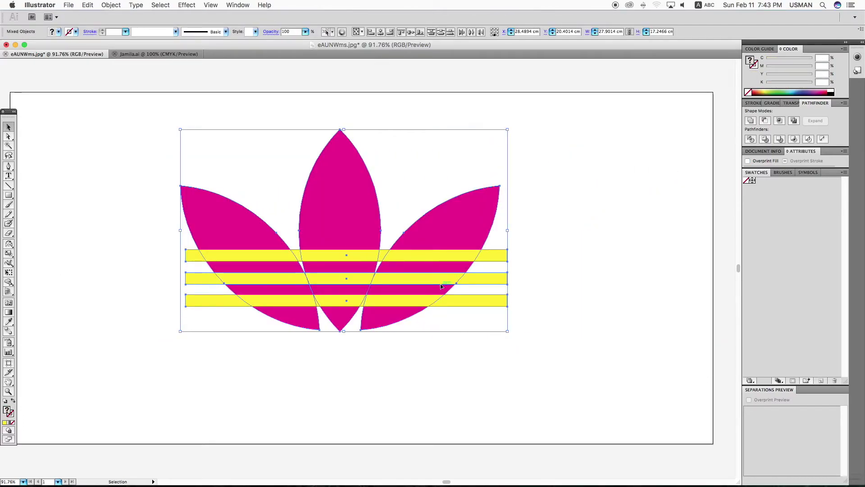
Step: Select all leaves and stripes together and apply Pathfinder Divide
{"action": "key", "text": "ctrl+y"}
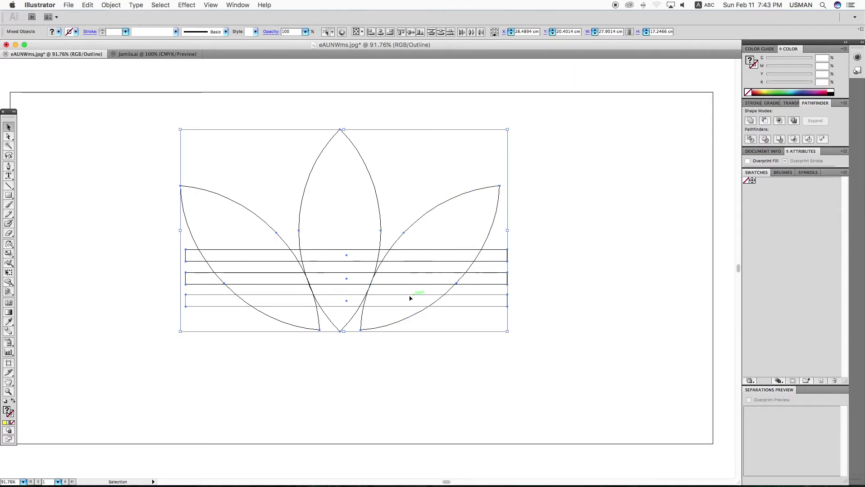
{"action": "key", "text": "ctrl+y"}
{"action": "mouse_move", "coordinate": [162, 113]}
{"action": "left_mouse_down"}
{"action": "mouse_move", "coordinate": [435, 277]}
{"action": "mouse_move", "coordinate": [537, 356]}
{"action": "left_mouse_up"}
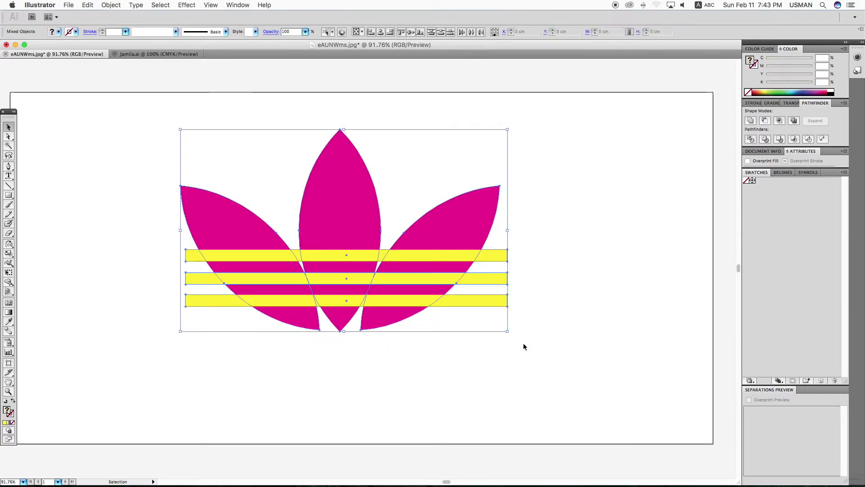
{"action": "left_click", "coordinate": [570, 307]}
{"action": "left_click", "coordinate": [445, 261]}
{"action": "left_click_drag", "start_coordinate": [236, 139], "coordinate": [507, 350]}
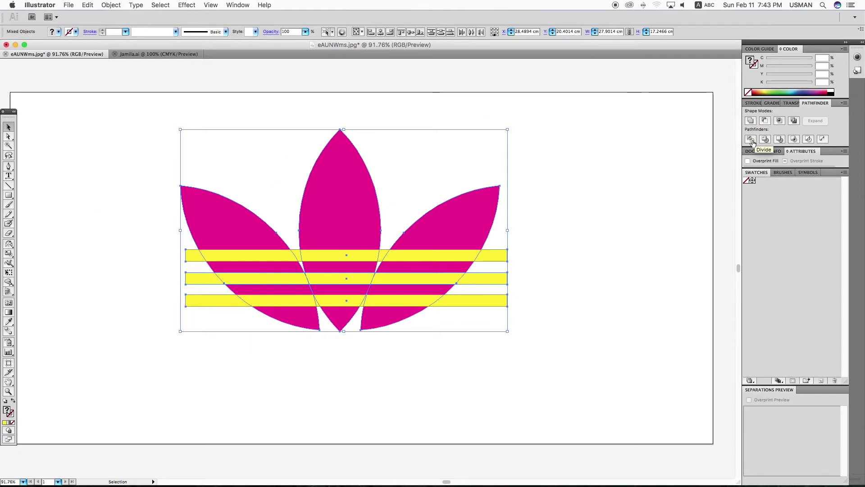
{"action": "left_click", "coordinate": [750, 141]}
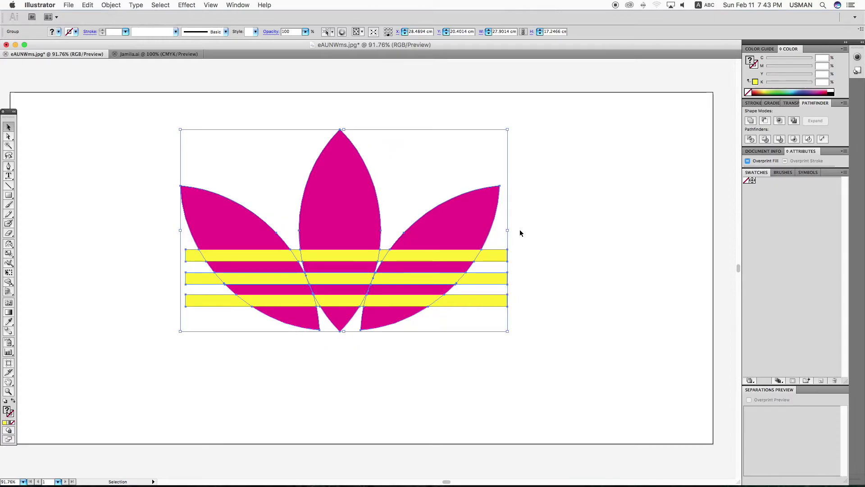
Step: Ungroup the divided pieces and delete the yellow stripe ends on the right
{"action": "right_click", "coordinate": [519, 231]}
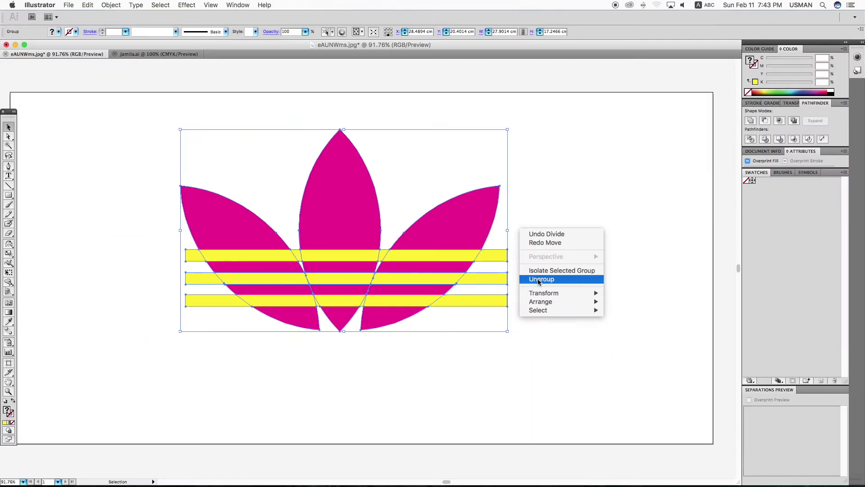
{"action": "left_click", "coordinate": [539, 280]}
{"action": "left_click", "coordinate": [493, 258]}
{"action": "left_click_drag", "start_coordinate": [493, 258], "coordinate": [506, 264]}
{"action": "key", "text": "Delete"}
{"action": "left_click", "coordinate": [493, 276]}
{"action": "key", "text": "Delete"}
{"action": "left_click", "coordinate": [484, 297]}
{"action": "key", "text": "Delete"}
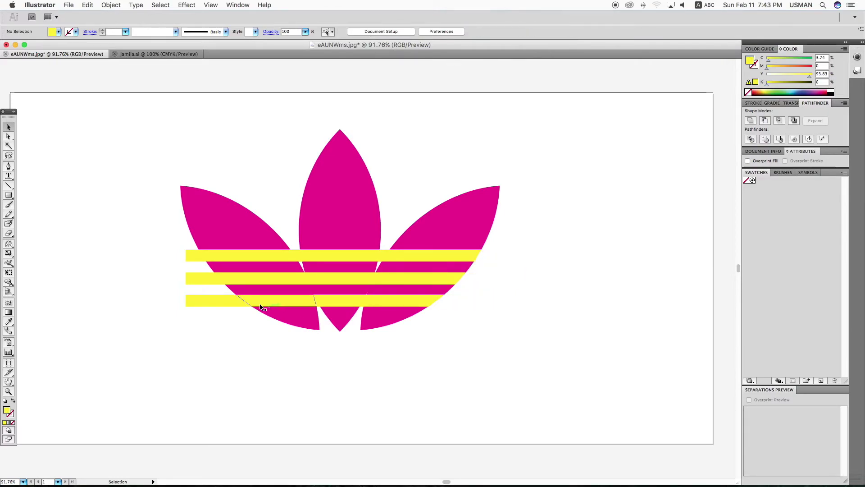
Step: Delete the left stripe ends and all remaining yellow pieces, leaving white gaps
{"action": "left_click", "coordinate": [210, 306]}
{"action": "key", "text": "Delete"}
{"action": "left_click", "coordinate": [193, 277]}
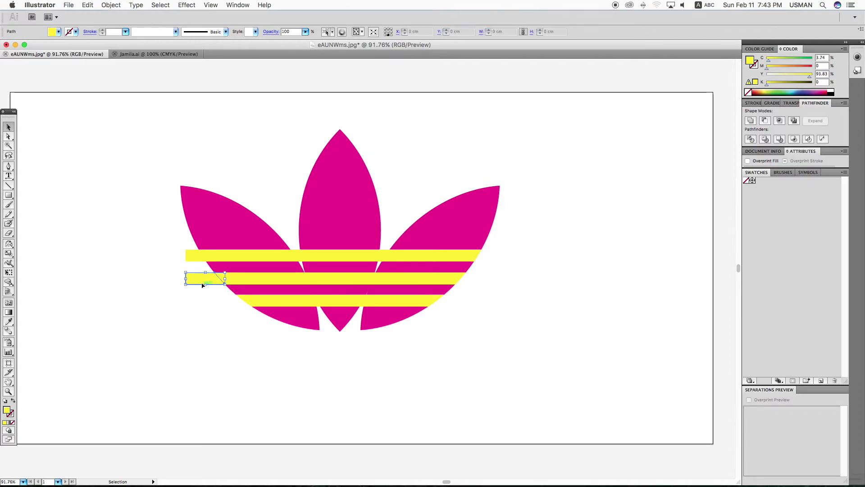
{"action": "key", "text": "Delete"}
{"action": "left_click", "coordinate": [193, 261]}
{"action": "key", "text": "Delete"}
{"action": "left_click", "coordinate": [234, 258]}
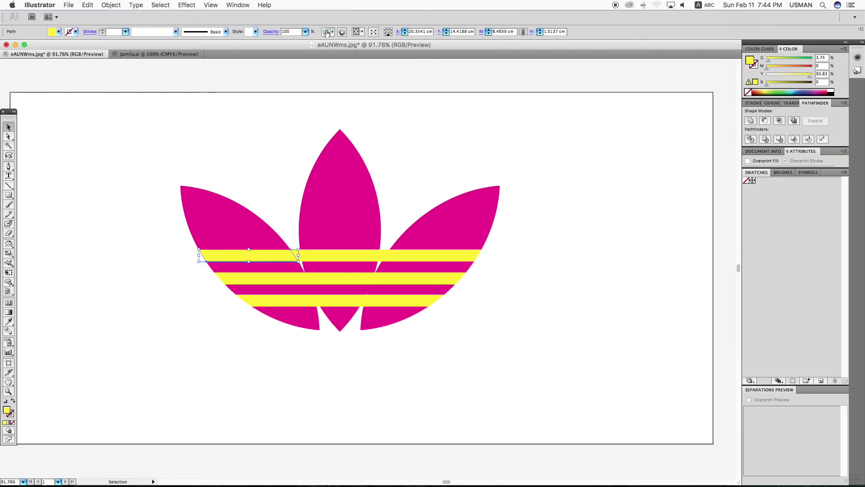
{"action": "left_click", "coordinate": [327, 32]}
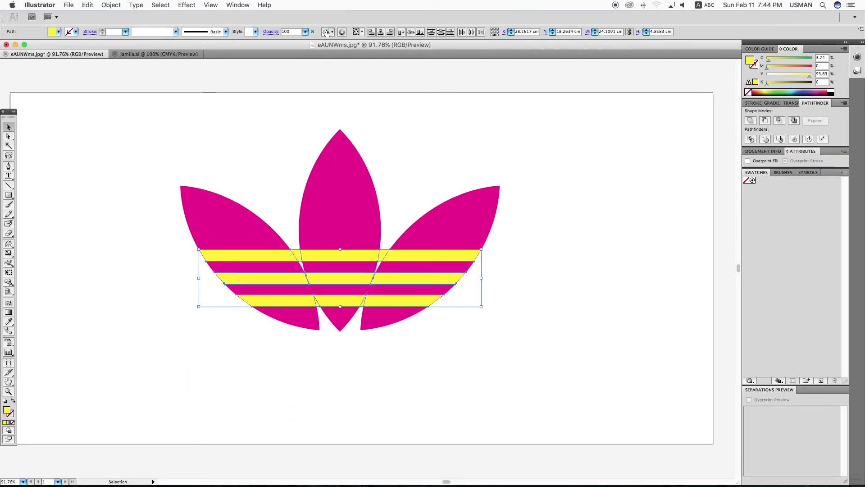
{"action": "key", "text": "Delete"}
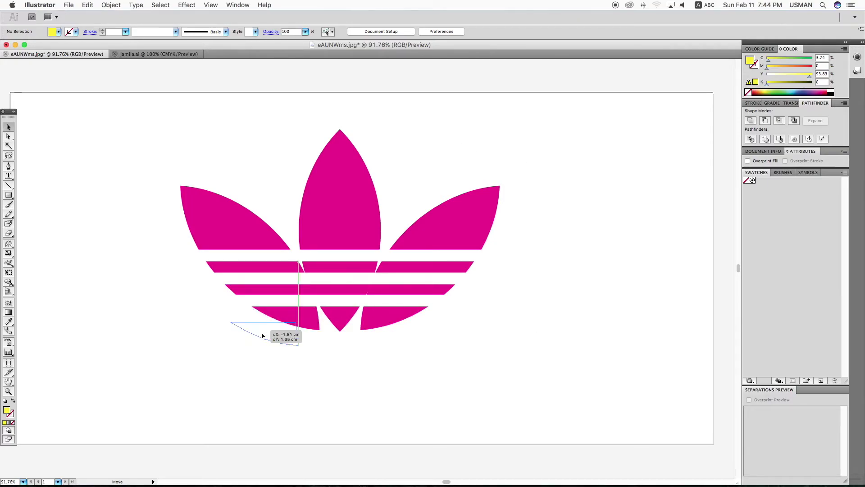
Step: Undo the accidental moves of the stripe pieces and deselect them
{"action": "left_click_drag", "start_coordinate": [272, 295], "coordinate": [302, 351]}
{"action": "key", "text": "super+z"}
{"action": "left_click_drag", "start_coordinate": [339, 290], "coordinate": [376, 348]}
{"action": "key", "text": "super+z"}
{"action": "left_click", "coordinate": [131, 131]}
Step: Group all the trefoil pieces and move the grouped logo to the left
{"action": "key", "text": "super+a"}
{"action": "key", "text": "super+g"}
{"action": "key", "text": "super+minus"}
{"action": "left_click_drag", "start_coordinate": [412, 250], "coordinate": [318, 251]}
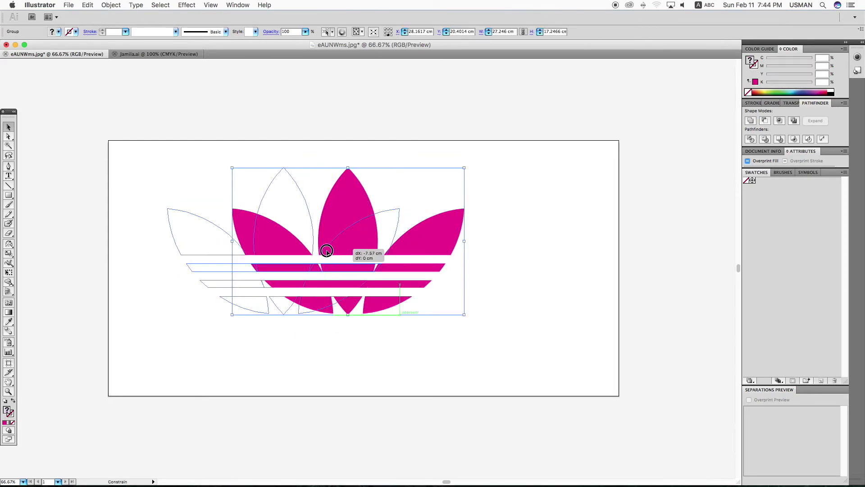
{"action": "left_click", "coordinate": [445, 353]}
Step: Alt-drag a duplicate of the logo to the right and ungroup the copy
{"action": "key", "text": "z"}
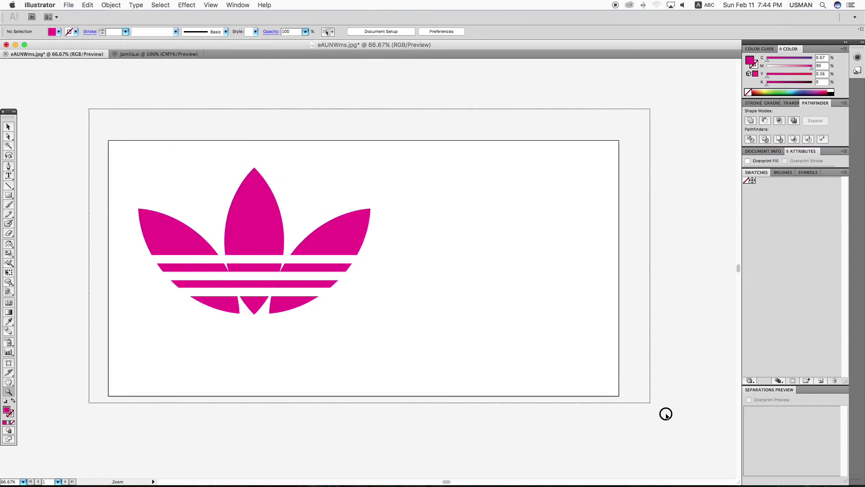
{"action": "left_click_drag", "start_coordinate": [91, 111], "coordinate": [704, 421]}
{"action": "mouse_move", "coordinate": [314, 262]}
{"action": "left_mouse_down"}
{"action": "mouse_move", "coordinate": [315, 272]}
{"action": "mouse_move", "coordinate": [615, 251]}
{"action": "left_mouse_up"}
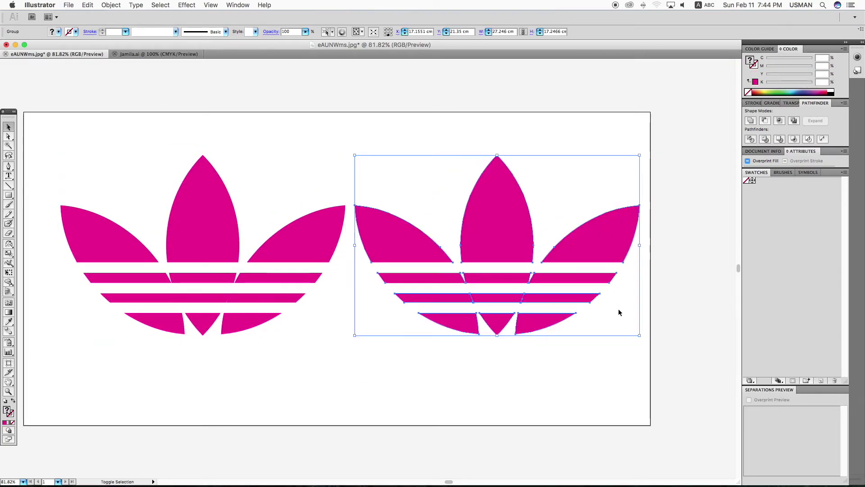
{"action": "right_click", "coordinate": [600, 293]}
{"action": "left_click", "coordinate": [621, 337]}
{"action": "left_click", "coordinate": [587, 331]}
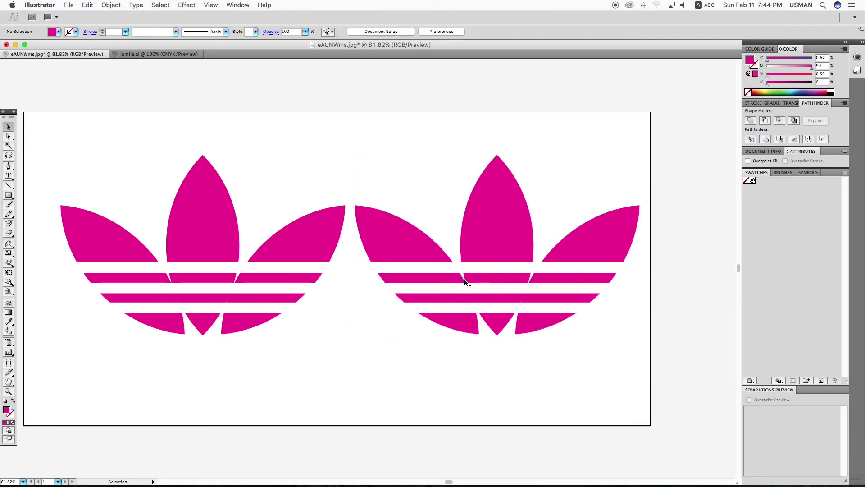
{"action": "scroll", "coordinate": [634, 293], "scroll_direction": "right", "scroll_amount": 1}
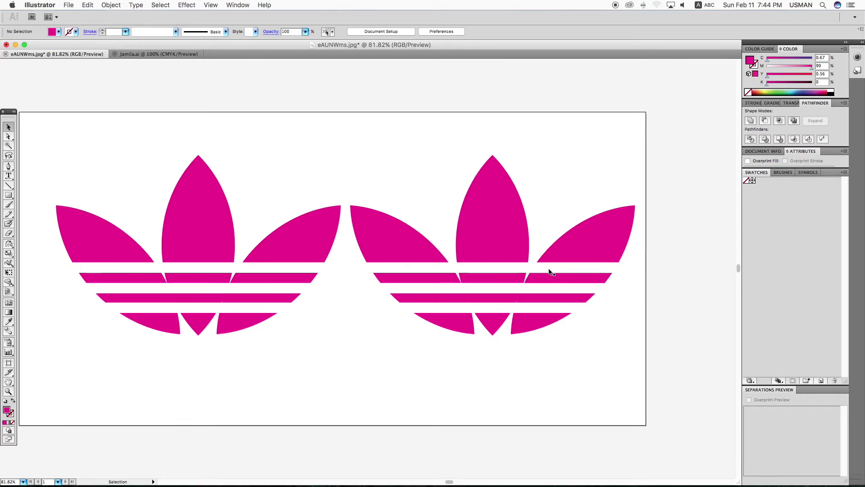
{"action": "left_click", "coordinate": [242, 6]}
{"action": "mouse_move", "coordinate": [264, 350]}
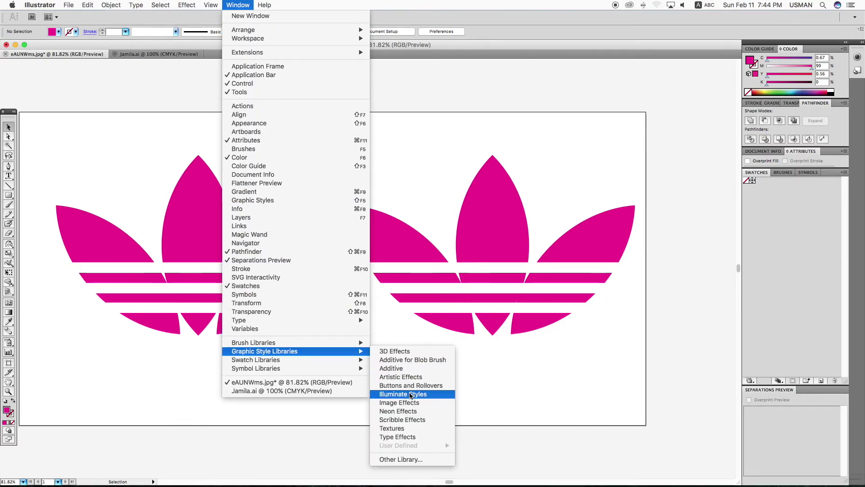
Step: From Illuminate Styles, give the copy's three outer leaves the red glossy style
{"action": "left_click", "coordinate": [409, 394]}
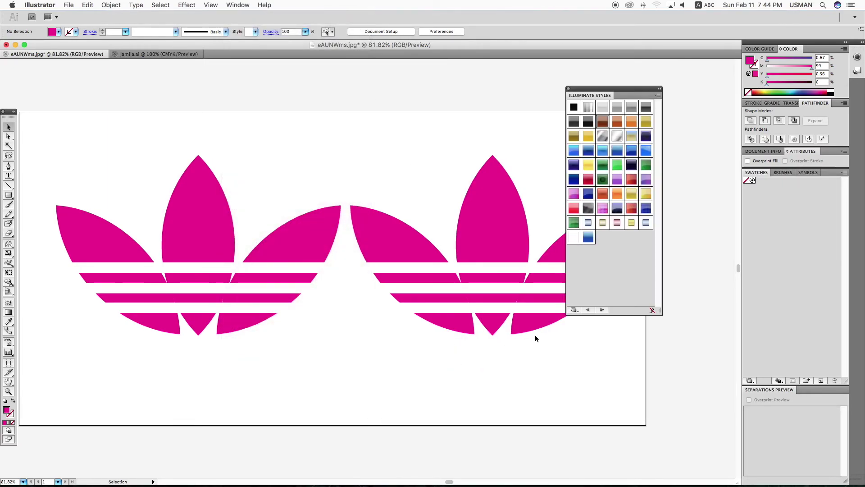
{"action": "left_click", "coordinate": [411, 236]}
{"action": "left_click", "coordinate": [588, 179]}
{"action": "left_click", "coordinate": [507, 220]}
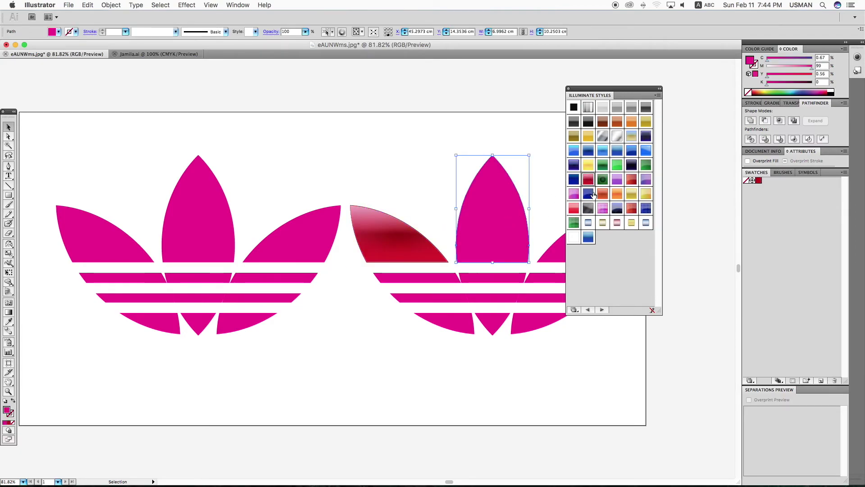
{"action": "left_click", "coordinate": [603, 193]}
{"action": "left_click", "coordinate": [589, 180]}
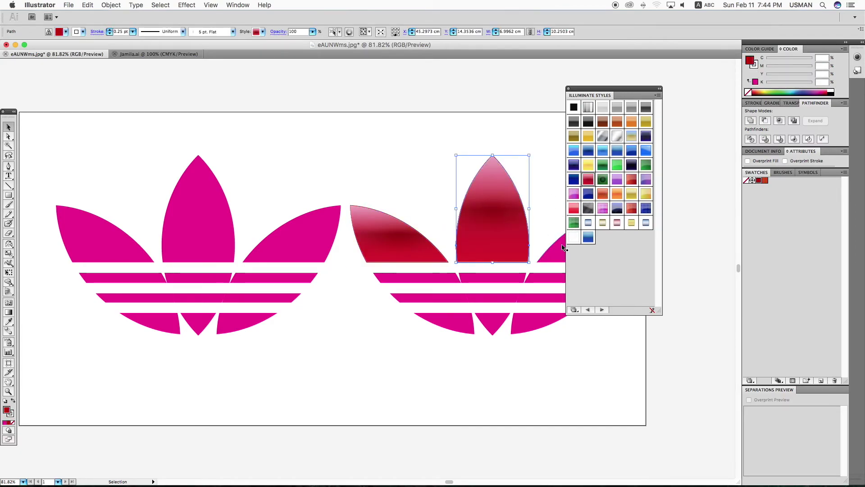
{"action": "left_click", "coordinate": [553, 253]}
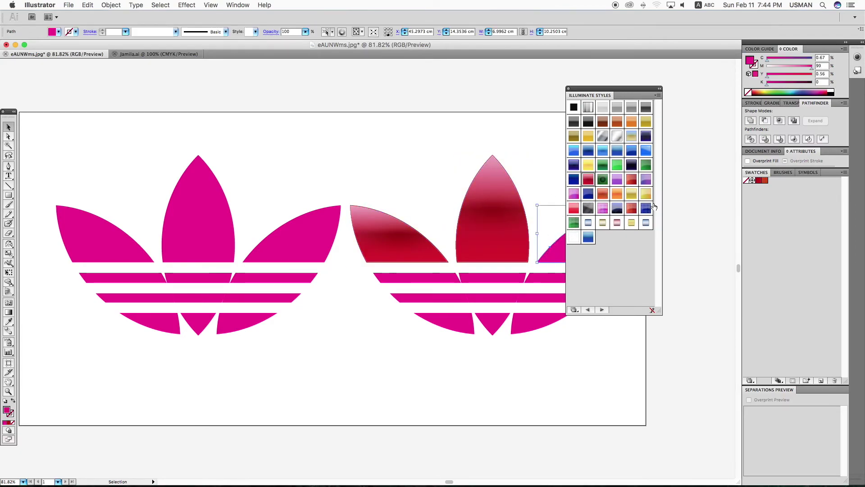
{"action": "left_click", "coordinate": [590, 180]}
{"action": "scroll", "coordinate": [411, 308], "scroll_direction": "right", "scroll_amount": 5}
{"action": "left_click", "coordinate": [411, 309]}
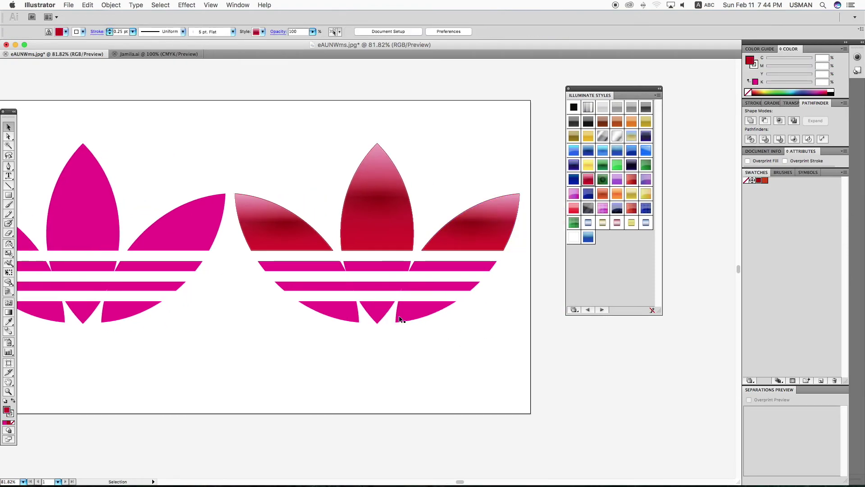
Step: Style the top stripe purple, second stripe dark blue, and bottom pieces black glossy
{"action": "left_click", "coordinate": [318, 265]}
{"action": "left_click", "coordinate": [616, 179]}
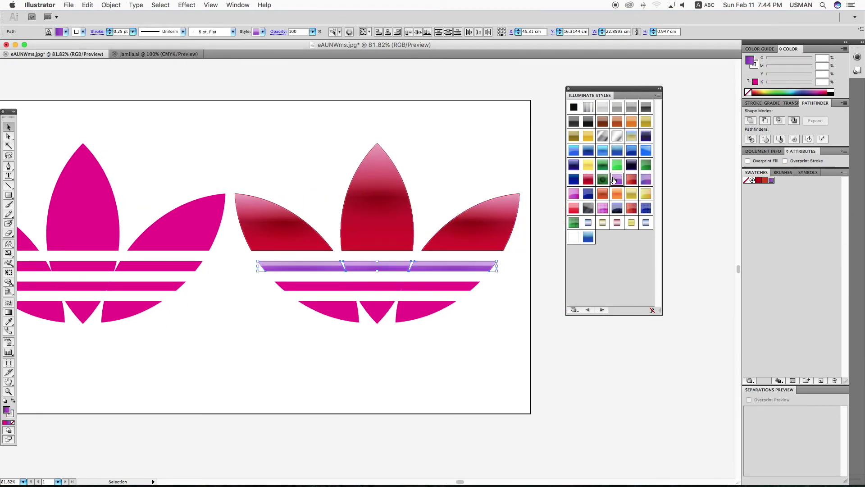
{"action": "left_click", "coordinate": [367, 287]}
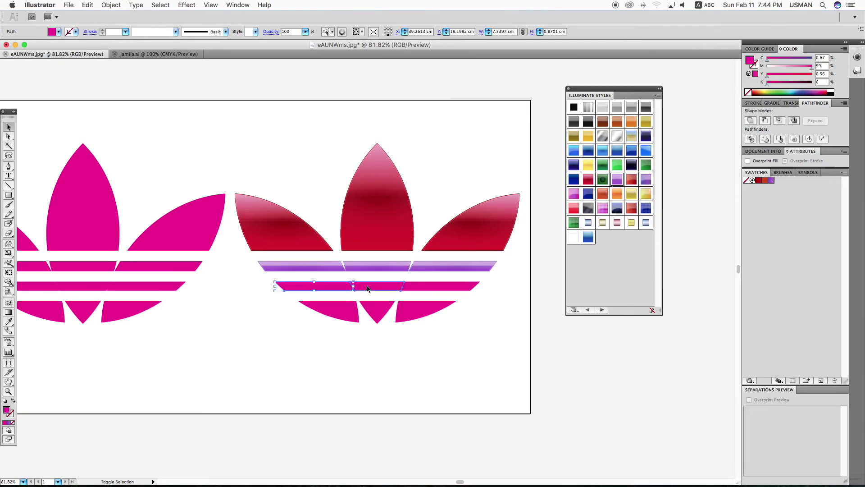
{"action": "left_click", "coordinate": [443, 290], "text": "shift"}
{"action": "left_click", "coordinate": [616, 207]}
{"action": "left_click", "coordinate": [383, 332]}
{"action": "left_click", "coordinate": [334, 311]}
{"action": "left_click", "coordinate": [384, 310], "text": "shift"}
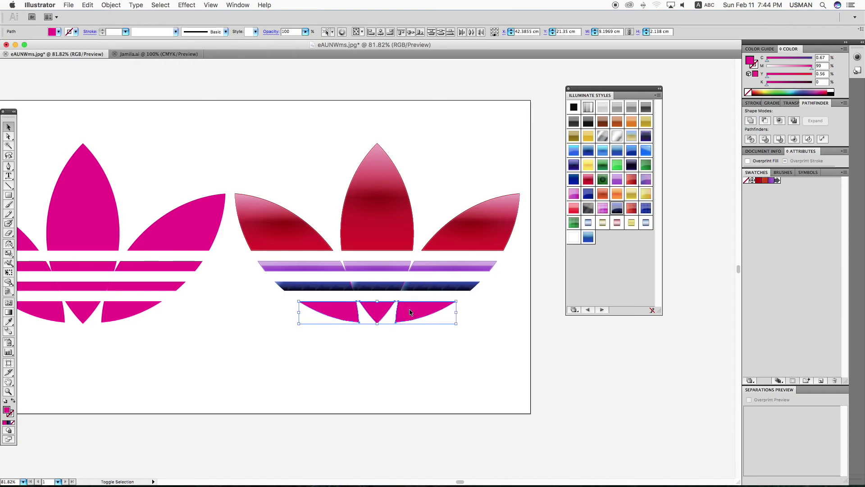
{"action": "left_click", "coordinate": [593, 125]}
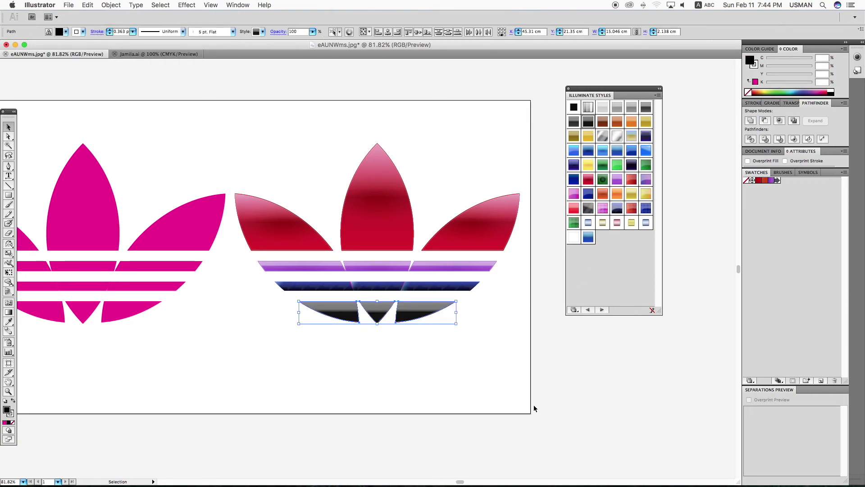
{"action": "left_click", "coordinate": [396, 255]}
Step: Restyle the centre leaf purple, middle stripe segments pink and light blue, bottom triangle pink-purple
{"action": "left_click", "coordinate": [376, 207]}
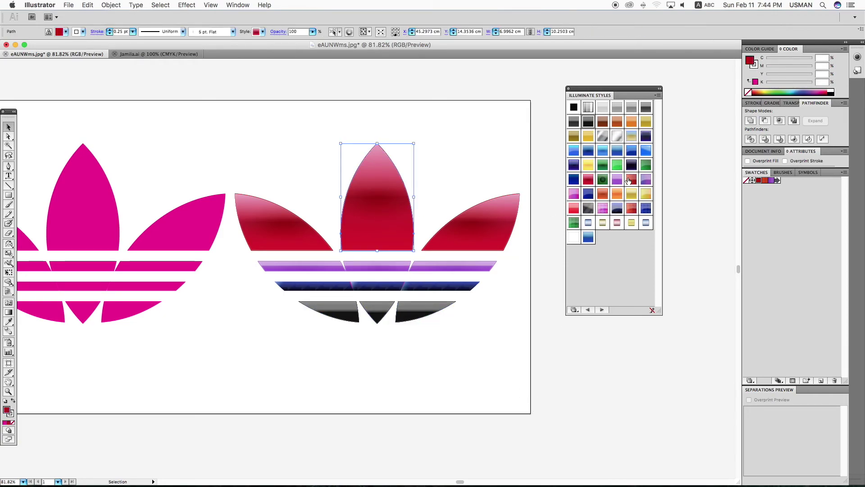
{"action": "left_click", "coordinate": [645, 179]}
{"action": "left_click", "coordinate": [543, 322]}
{"action": "left_click", "coordinate": [369, 265]}
{"action": "left_click", "coordinate": [606, 207]}
{"action": "left_click", "coordinate": [496, 336]}
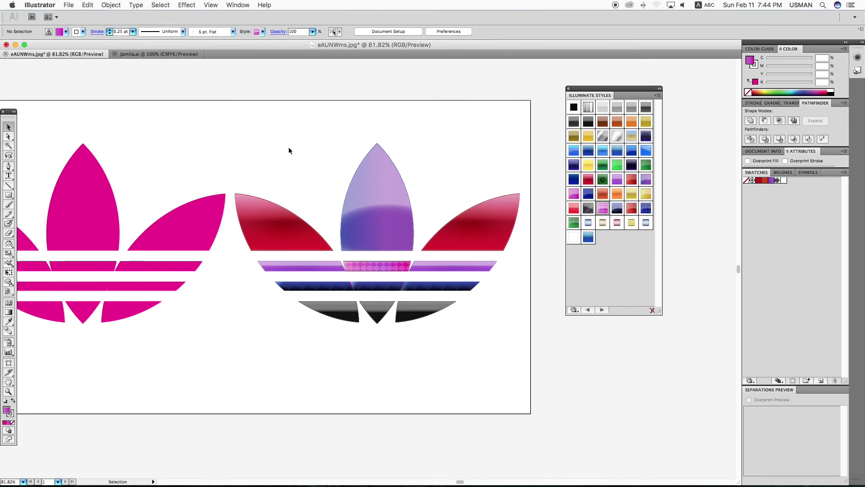
{"action": "left_click", "coordinate": [378, 309]}
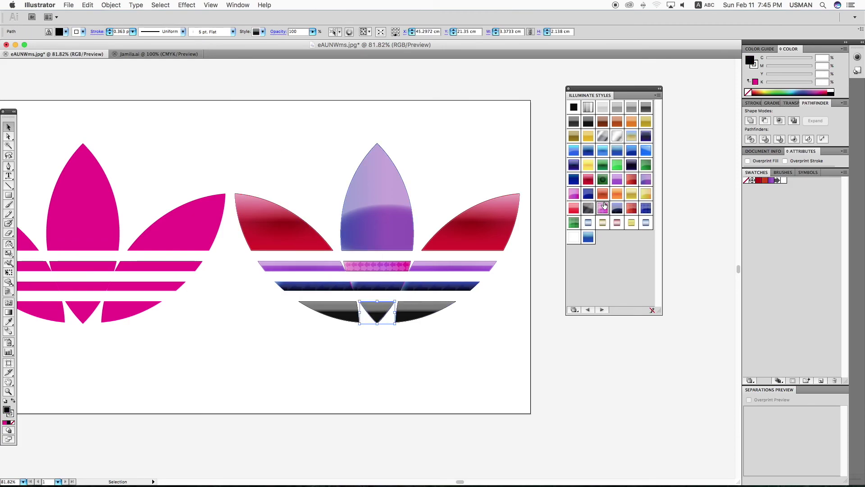
{"action": "left_click", "coordinate": [576, 194]}
{"action": "left_click", "coordinate": [452, 365]}
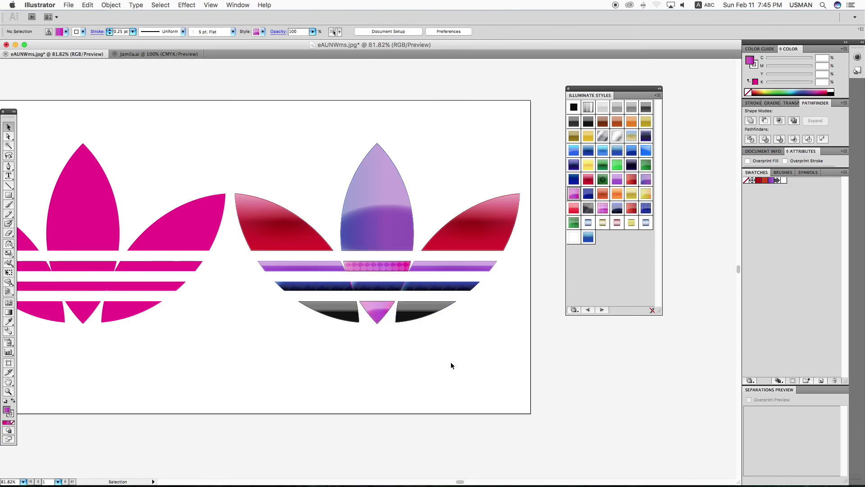
{"action": "left_click", "coordinate": [377, 286]}
{"action": "left_click", "coordinate": [602, 150]}
{"action": "left_click", "coordinate": [339, 142]}
Step: Close the style library, undo a stray move, and frame both trefoils in view
{"action": "left_click_drag", "start_coordinate": [276, 131], "coordinate": [481, 360]}
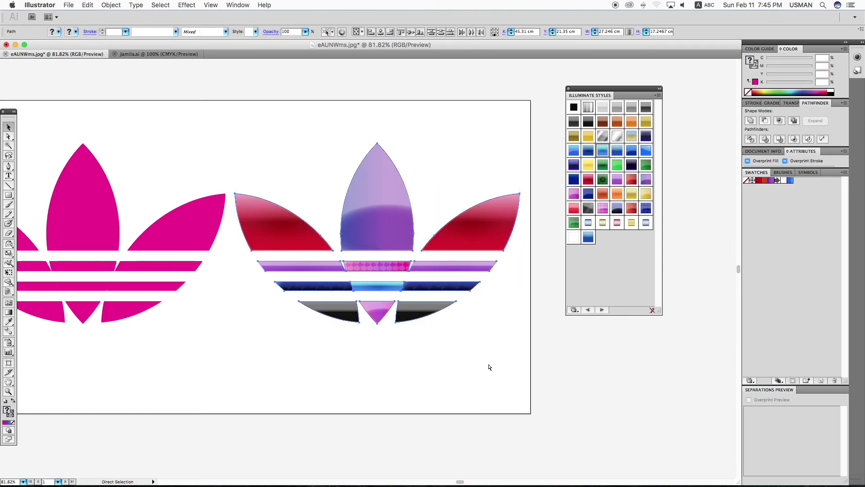
{"action": "key", "text": "v"}
{"action": "left_click", "coordinate": [568, 89]}
{"action": "left_click", "coordinate": [516, 170]}
{"action": "left_click_drag", "start_coordinate": [289, 134], "coordinate": [457, 145]}
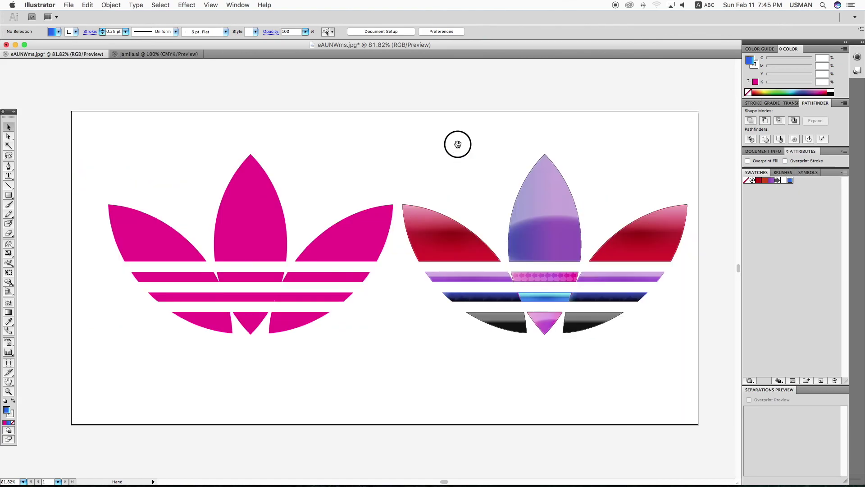
{"action": "left_click_drag", "start_coordinate": [541, 247], "coordinate": [589, 208]}
{"action": "key", "text": "ctrl+z"}
{"action": "left_click", "coordinate": [552, 371]}
{"action": "left_click_drag", "start_coordinate": [551, 371], "coordinate": [528, 361]}
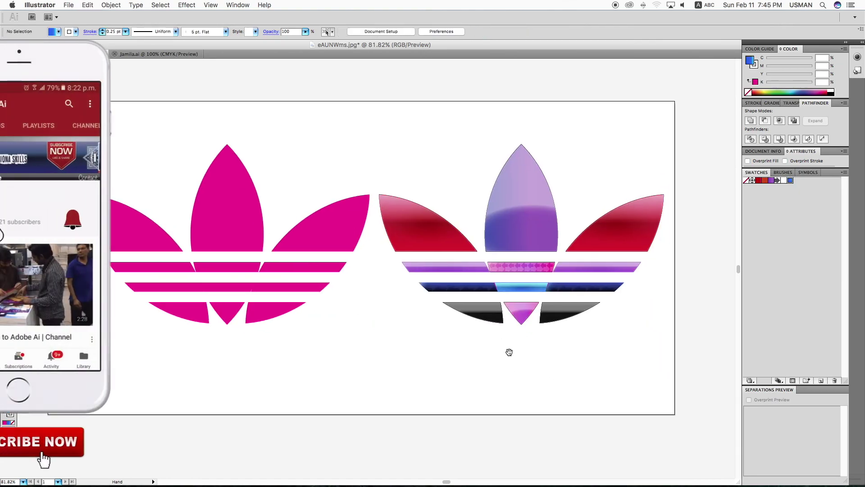